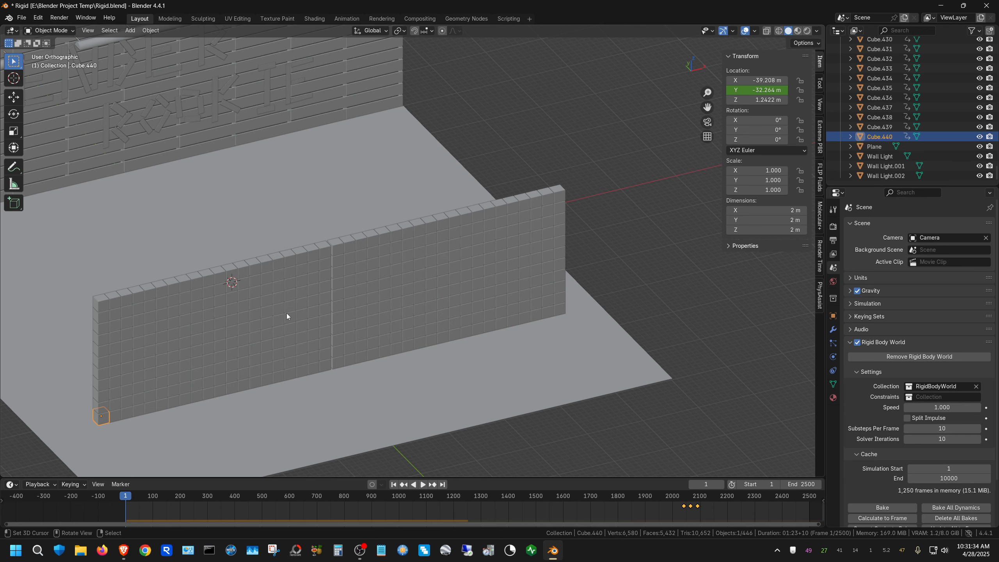
Step: Play the existing cube wall simulation to preview it, stop it, and return to the first frame
{"action": "left_click", "coordinate": [423, 484]}
{"action": "scroll", "coordinate": [437, 427], "scroll_direction": "down", "scroll_amount": 3}
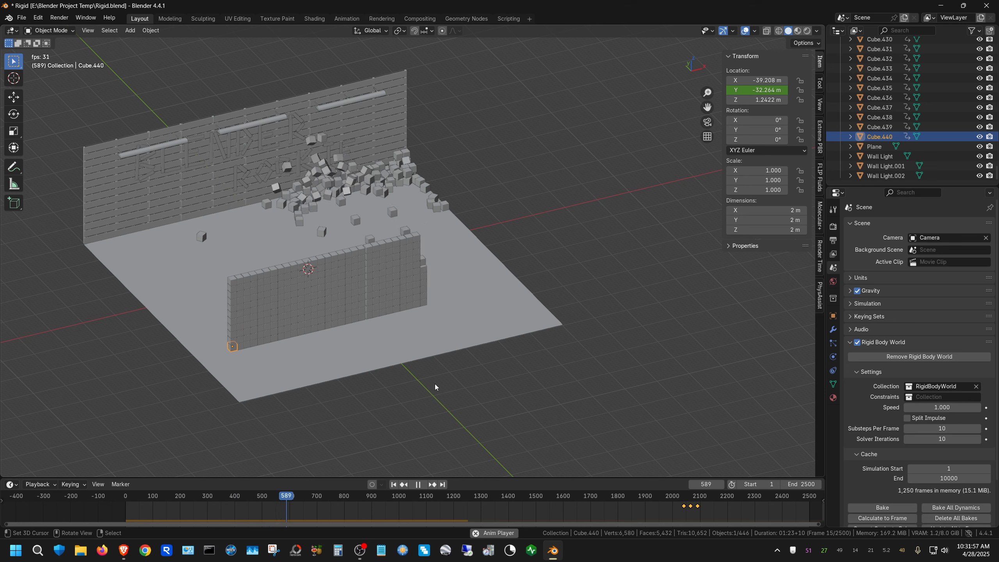
{"action": "left_click", "coordinate": [417, 484]}
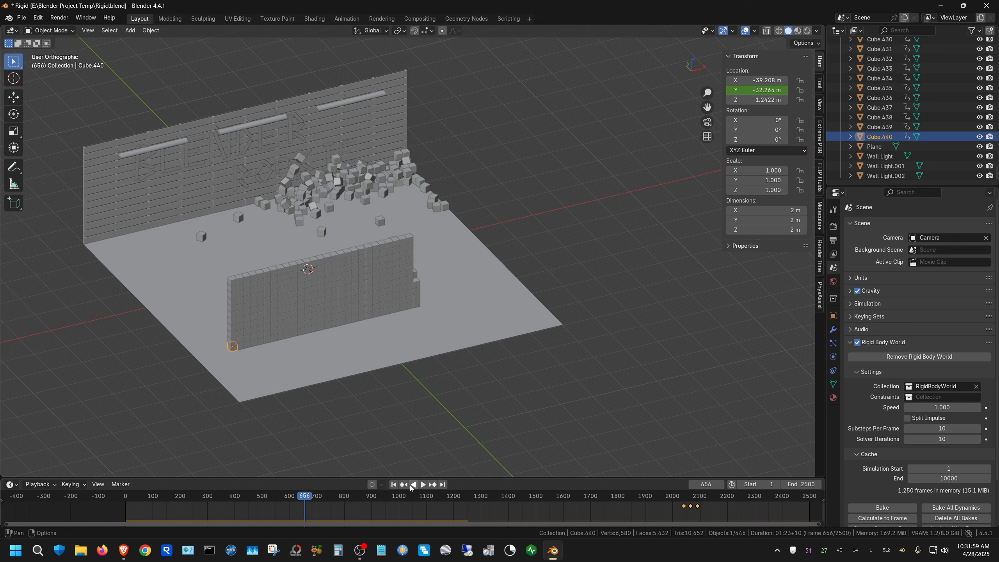
{"action": "left_click", "coordinate": [394, 484]}
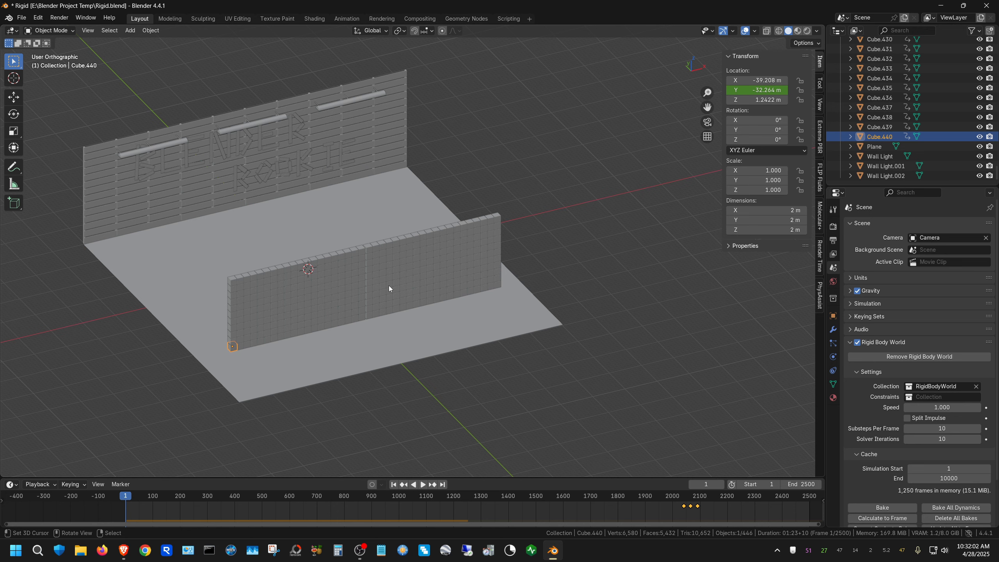
Step: Delete every cube of the wall except the topmost one in the end column at the positive X end
{"action": "key", "text": "KP_7"}
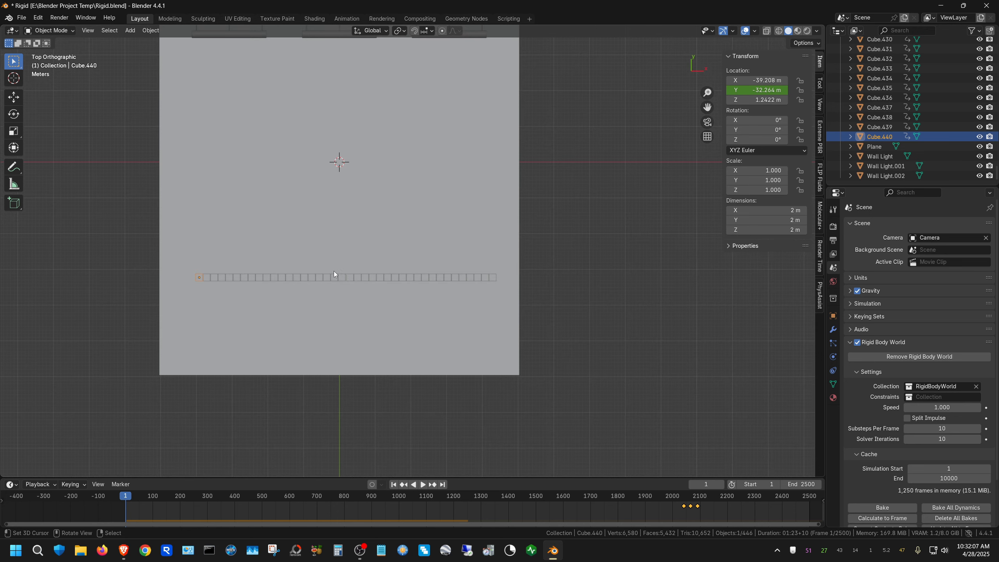
{"action": "left_click", "coordinate": [779, 31]}
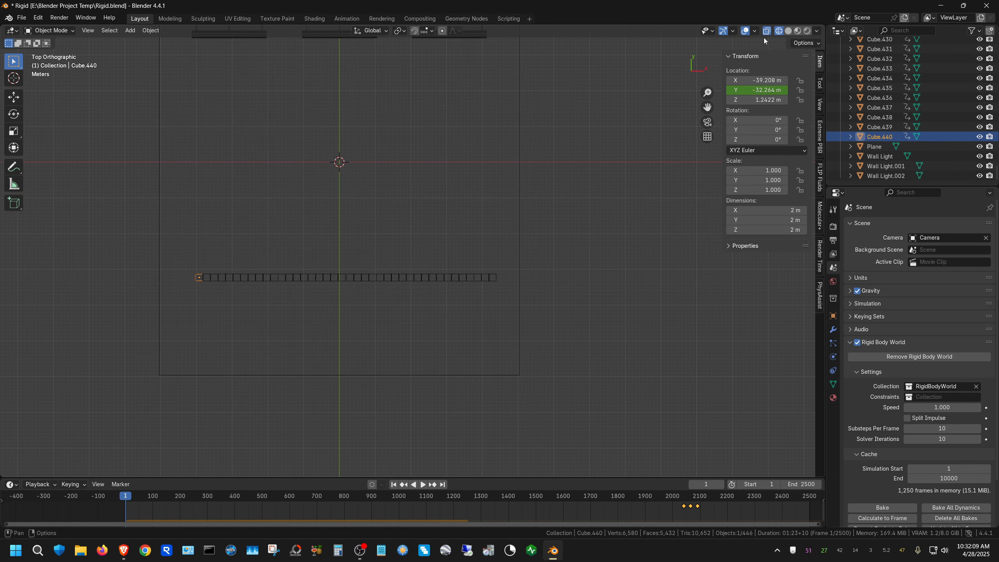
{"action": "key", "text": "c"}
{"action": "left_click_drag", "start_coordinate": [192, 279], "coordinate": [472, 280]}
{"action": "key", "text": "Escape"}
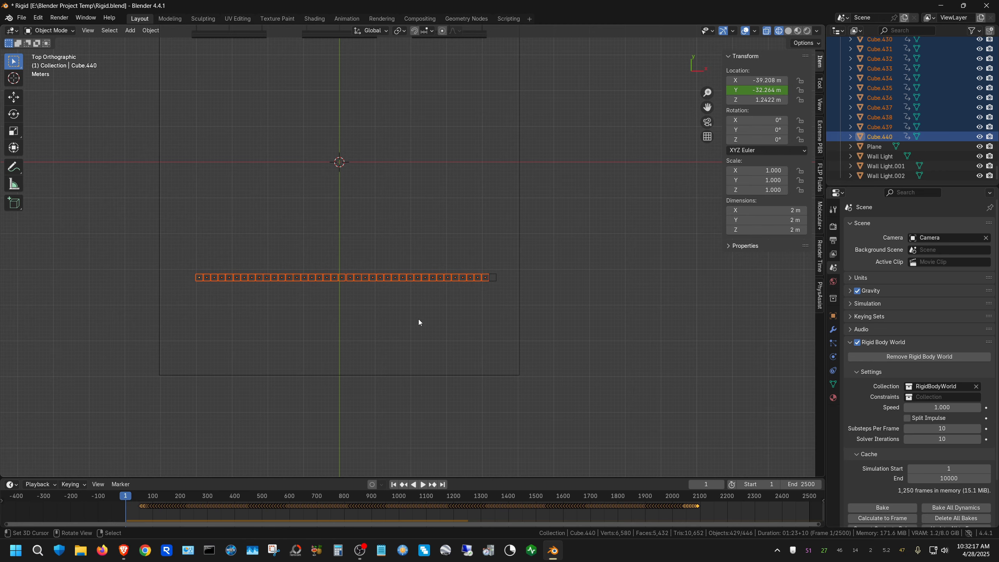
{"action": "key", "text": "KP_1"}
{"action": "middle_click_drag", "start_coordinate": [473, 308], "coordinate": [498, 315]}
{"action": "key", "text": "shift+z"}
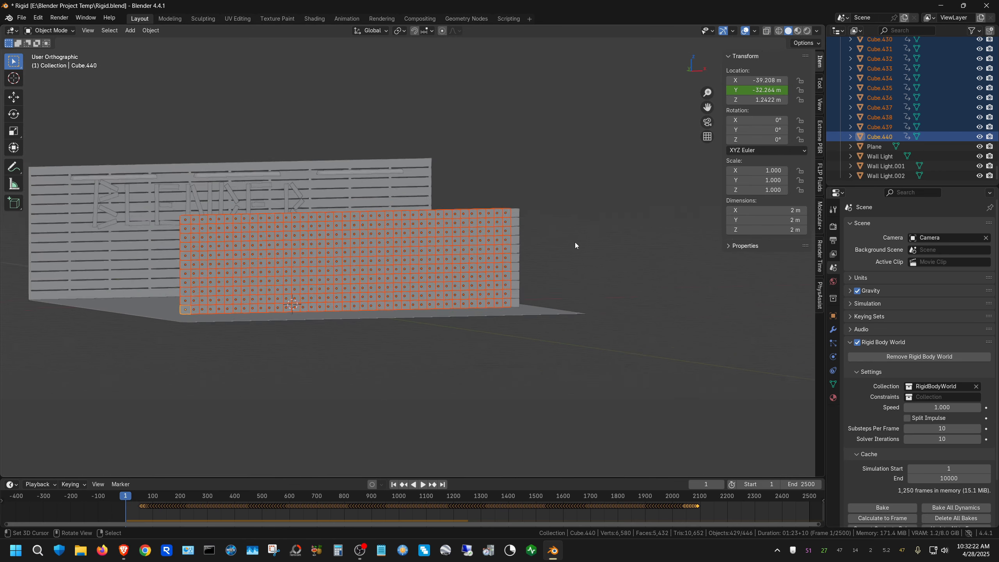
{"action": "scroll", "coordinate": [574, 244], "scroll_direction": "up", "scroll_amount": 6}
{"action": "middle_click_drag", "start_coordinate": [611, 292], "coordinate": [373, 308], "text": "shift"}
{"action": "left_click", "coordinate": [477, 409], "text": "shift"}
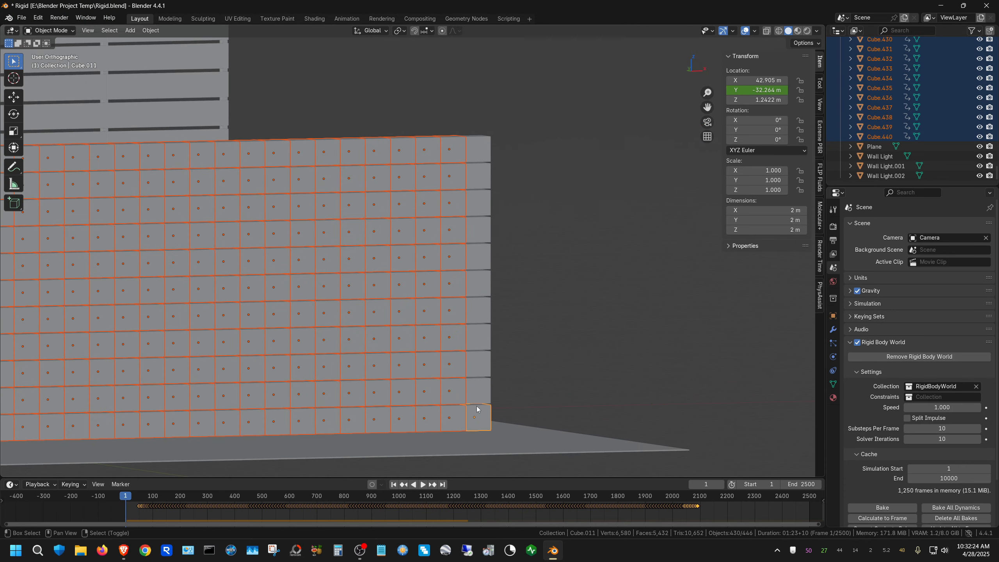
{"action": "left_click", "coordinate": [475, 362], "text": "shift"}
{"action": "left_click", "coordinate": [476, 337], "text": "shift"}
{"action": "left_click", "coordinate": [476, 310], "text": "shift"}
{"action": "left_click", "coordinate": [476, 284], "text": "shift"}
{"action": "left_click", "coordinate": [476, 257], "text": "shift"}
{"action": "left_click", "coordinate": [477, 243], "text": "shift"}
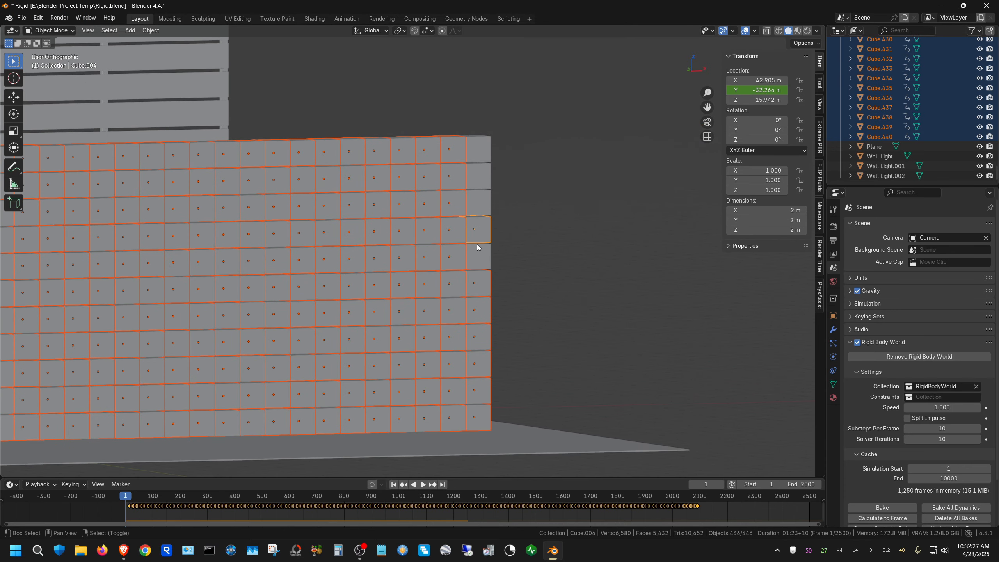
{"action": "left_click", "coordinate": [474, 203], "text": "shift"}
{"action": "left_click", "coordinate": [478, 173], "text": "shift"}
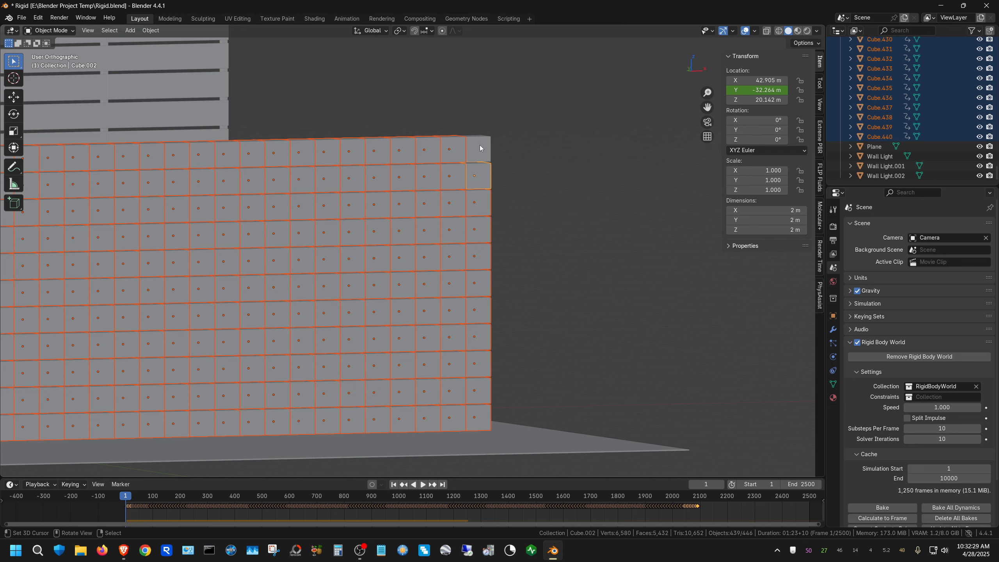
{"action": "key", "text": "Delete"}
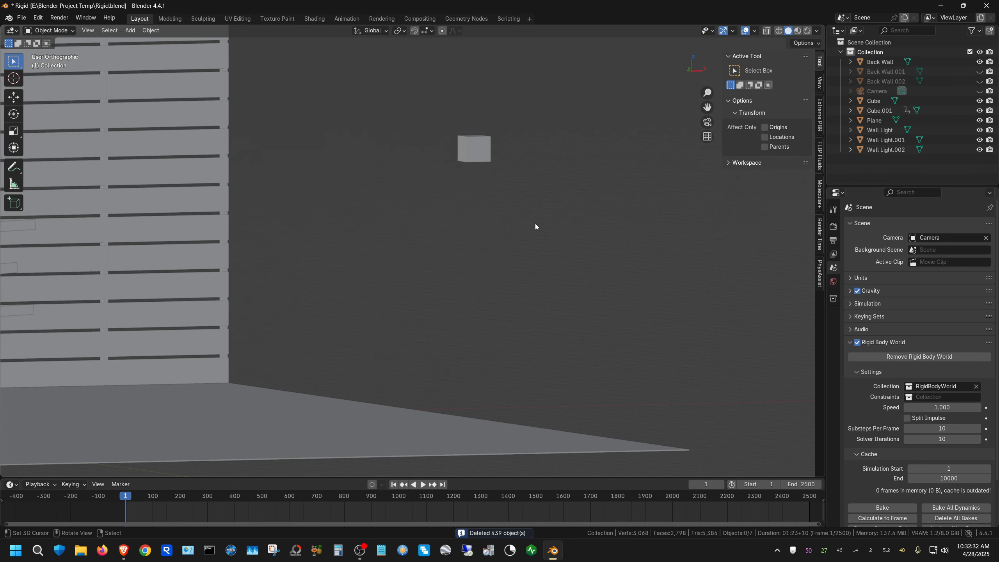
Step: Remove all existing keyframes from the one remaining wall cube
{"action": "key", "text": "KP_3"}
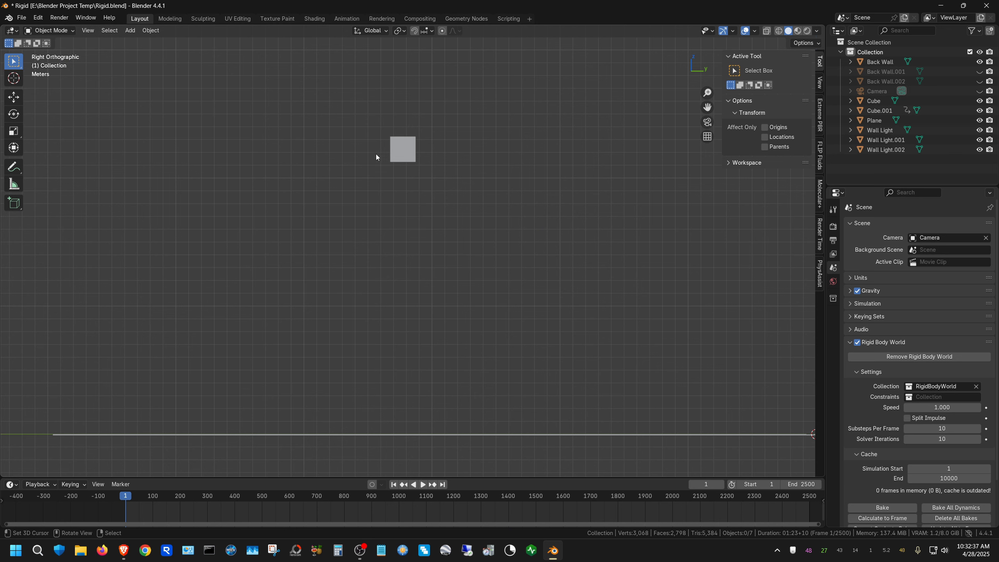
{"action": "left_click", "coordinate": [395, 153]}
{"action": "key", "text": "Delete"}
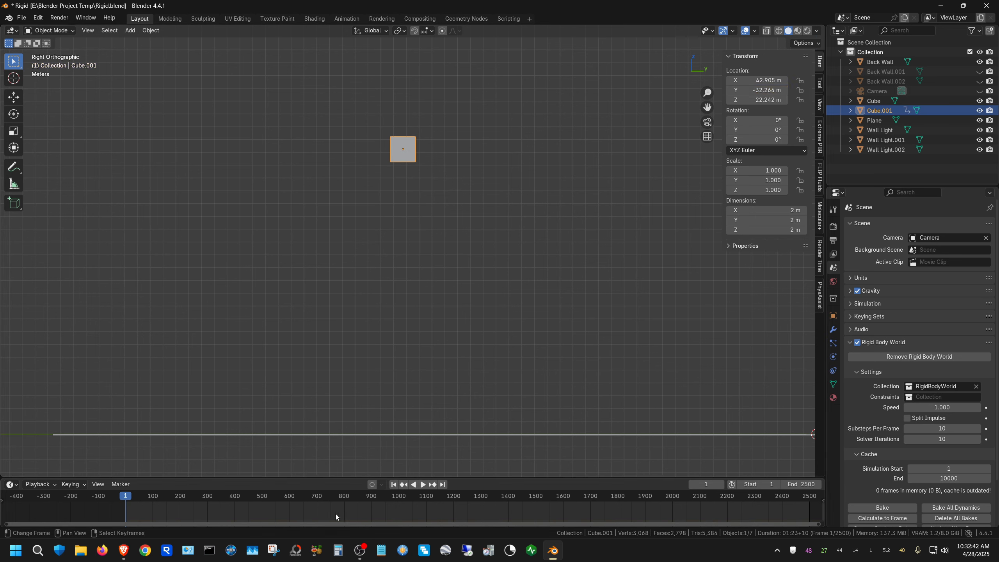
Step: At frame 1, keyframe the cube's rigid body Animated setting as enabled and keyframe only its Y location
{"action": "left_click", "coordinate": [833, 357]}
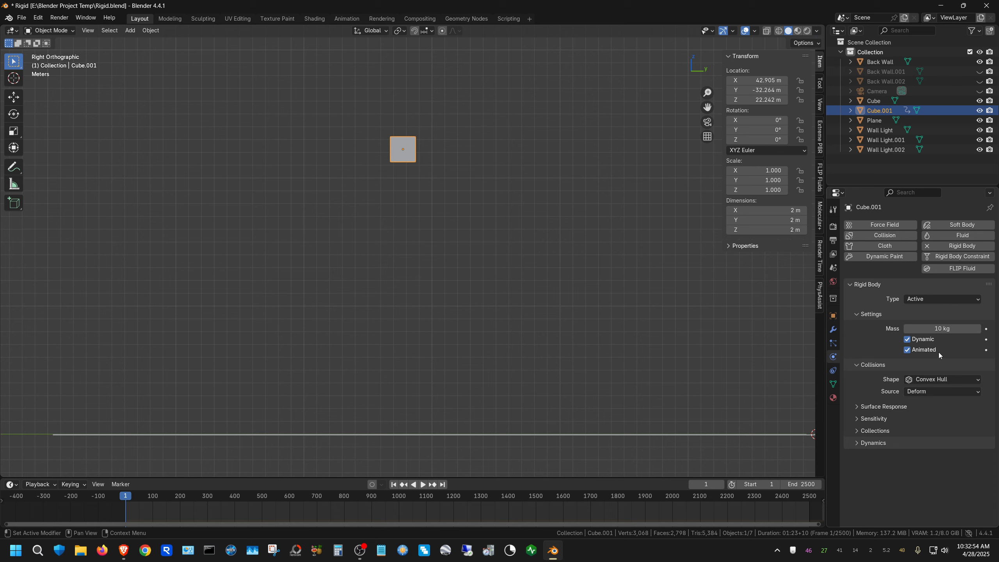
{"action": "left_click", "coordinate": [988, 351]}
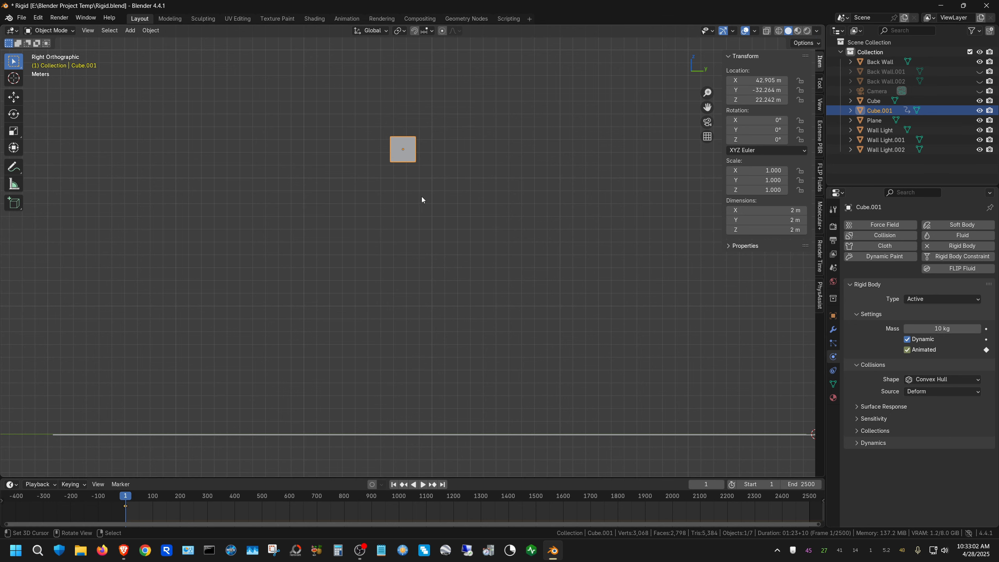
{"action": "scroll", "coordinate": [418, 225], "scroll_direction": "down", "scroll_amount": 6}
{"action": "middle_click_drag", "start_coordinate": [418, 226], "coordinate": [366, 269], "text": "shift"}
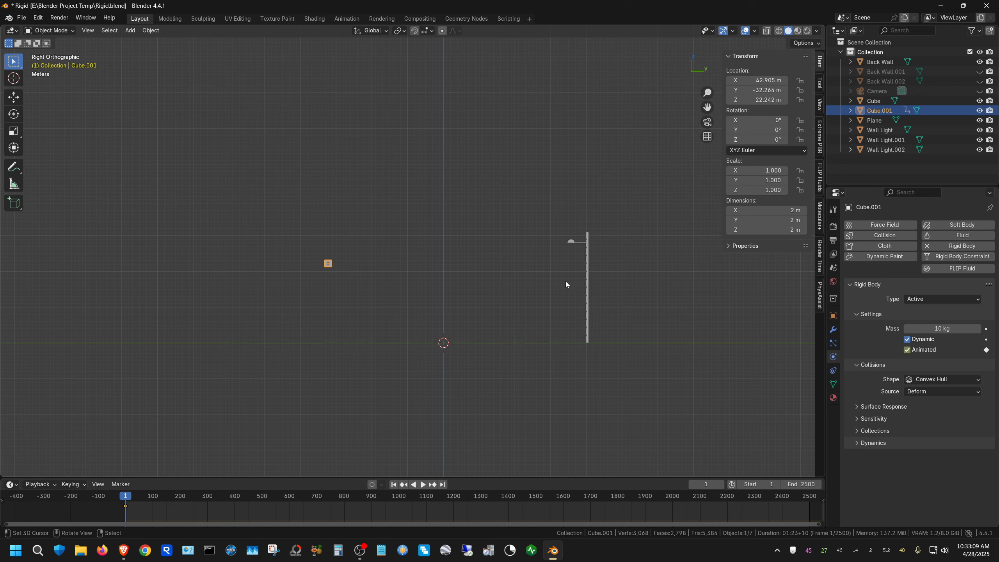
{"action": "right_click", "coordinate": [757, 91]}
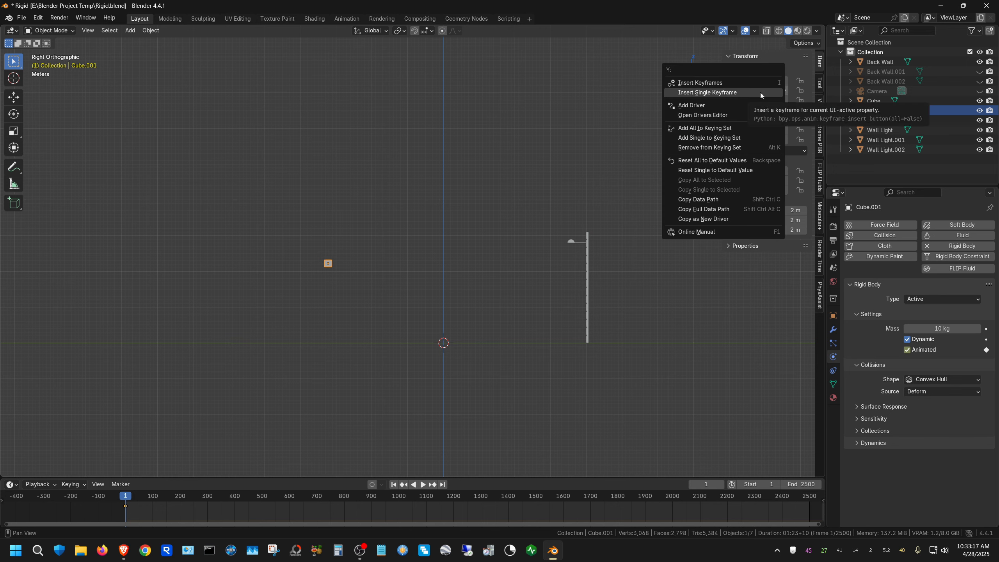
{"action": "left_click", "coordinate": [760, 92]}
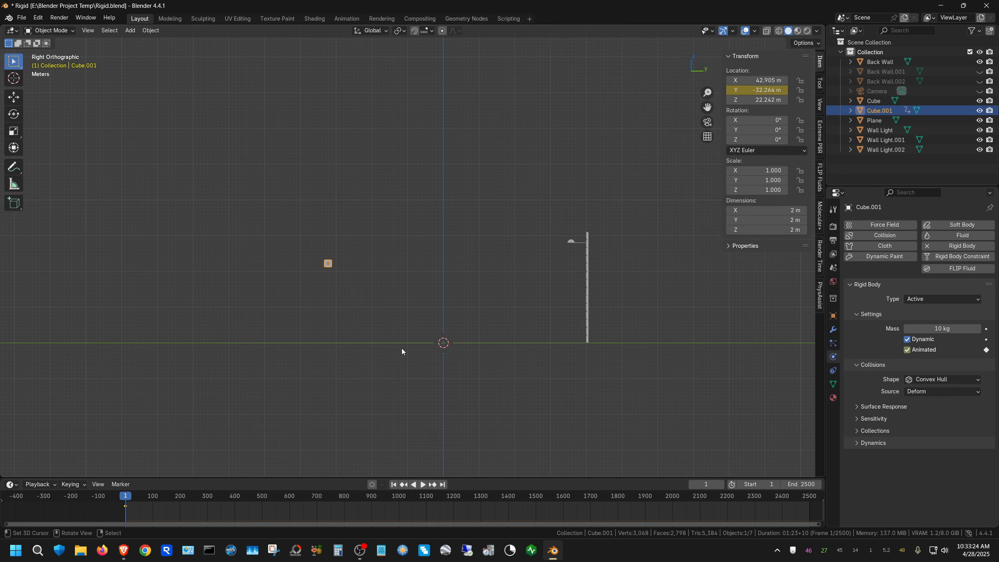
Step: At frame 50, move the cube along Y to about 34.56 m, just before the back wall, and keyframe only its Y location
{"action": "left_click", "coordinate": [708, 484]}
{"action": "type", "text": "50"}
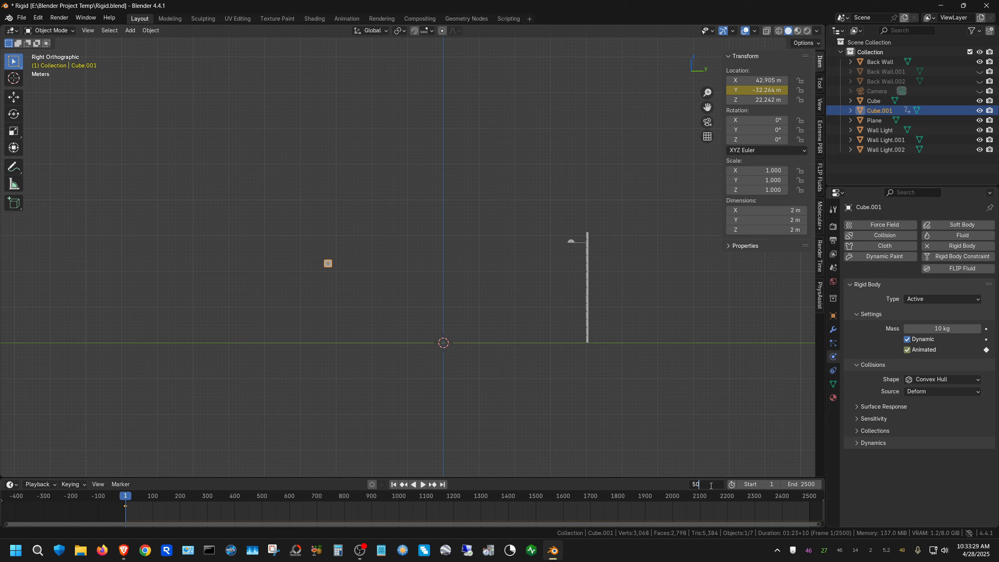
{"action": "key", "text": "Return"}
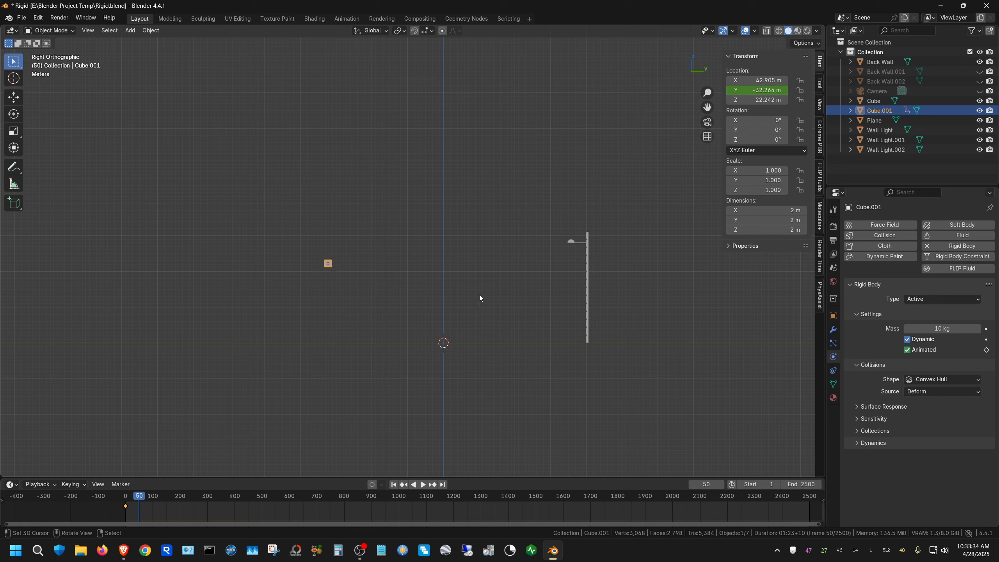
{"action": "key", "text": "g"}
{"action": "key", "text": "y"}
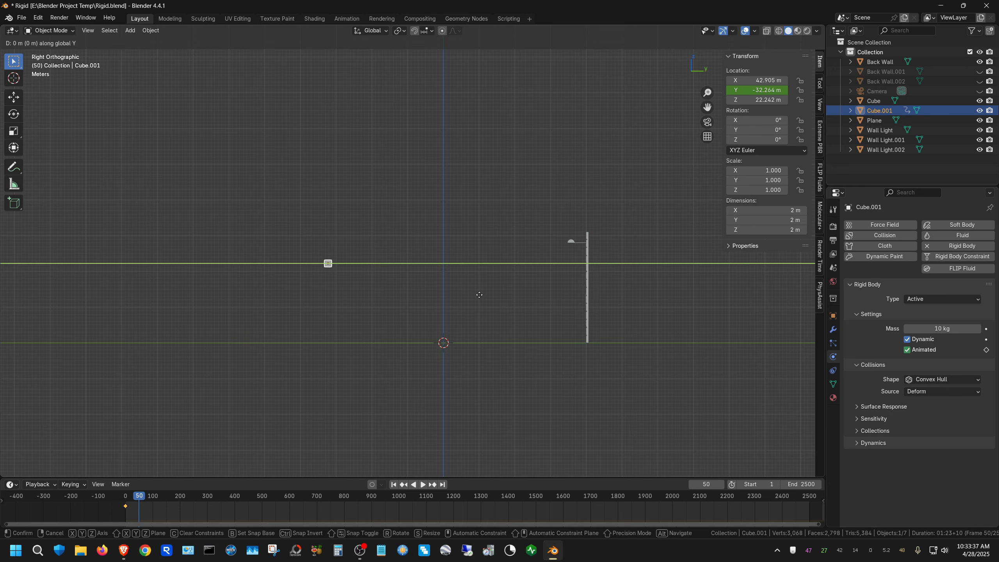
{"action": "left_click", "coordinate": [717, 298]}
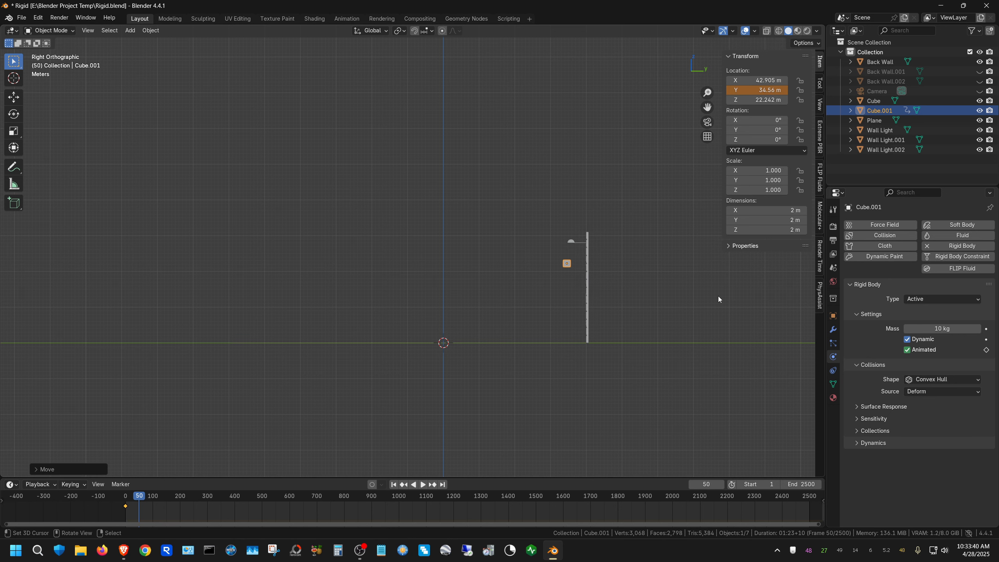
{"action": "right_click", "coordinate": [764, 90]}
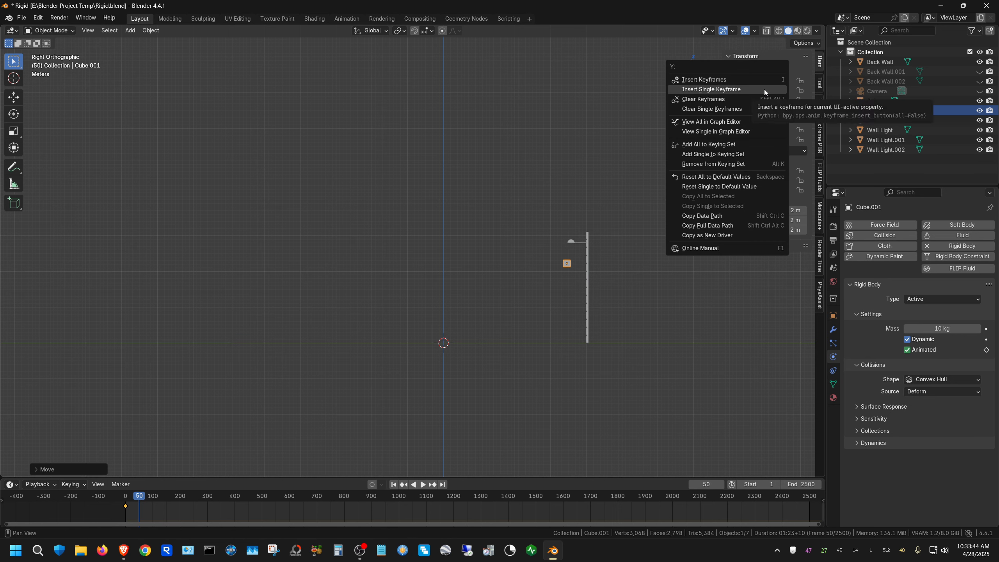
{"action": "left_click", "coordinate": [764, 89]}
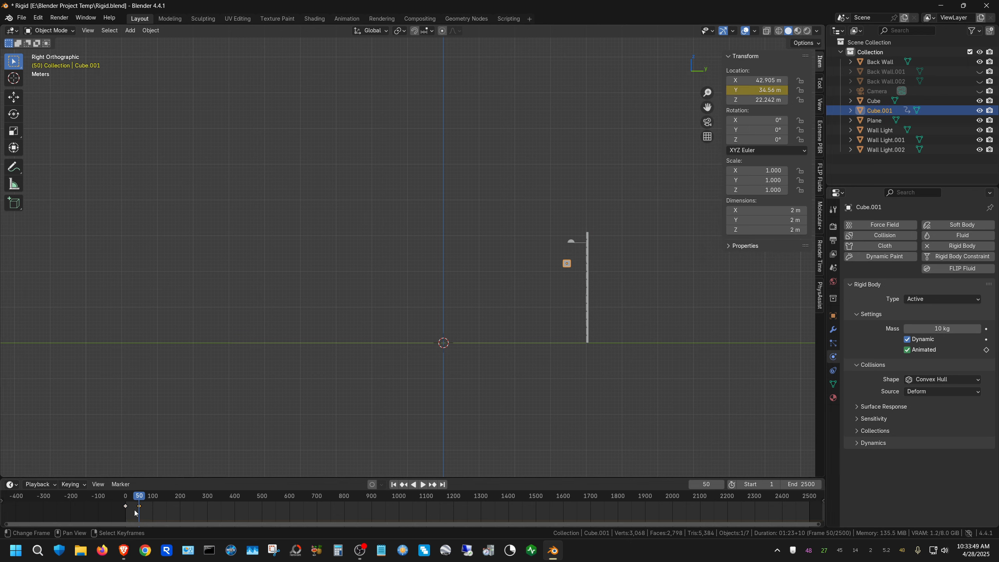
Step: At frame 25, disable the cube's rigid body Animated setting and keyframe it
{"action": "left_click", "coordinate": [707, 484]}
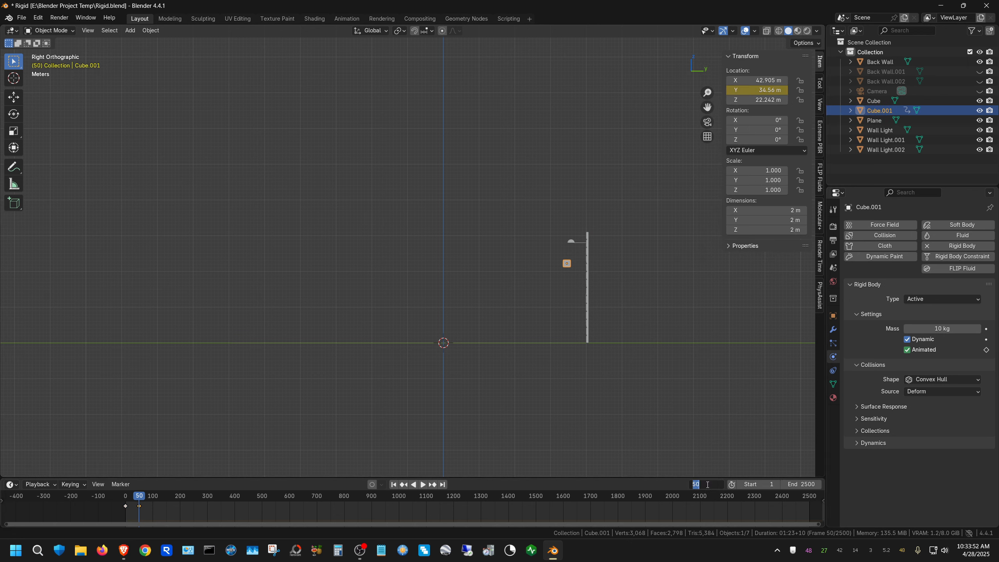
{"action": "type", "text": "25"}
{"action": "key", "text": "Return"}
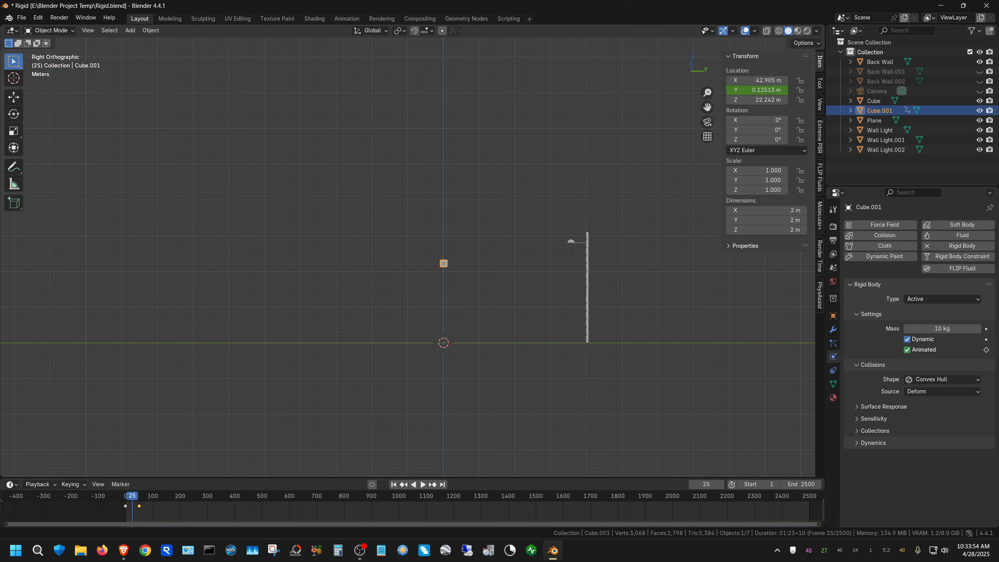
{"action": "left_click", "coordinate": [907, 350]}
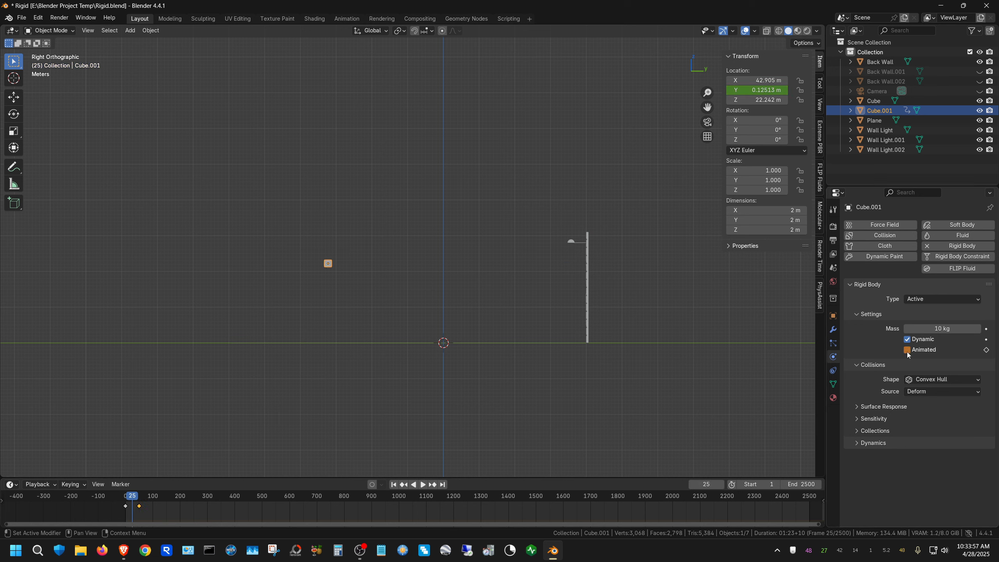
{"action": "left_click", "coordinate": [987, 350]}
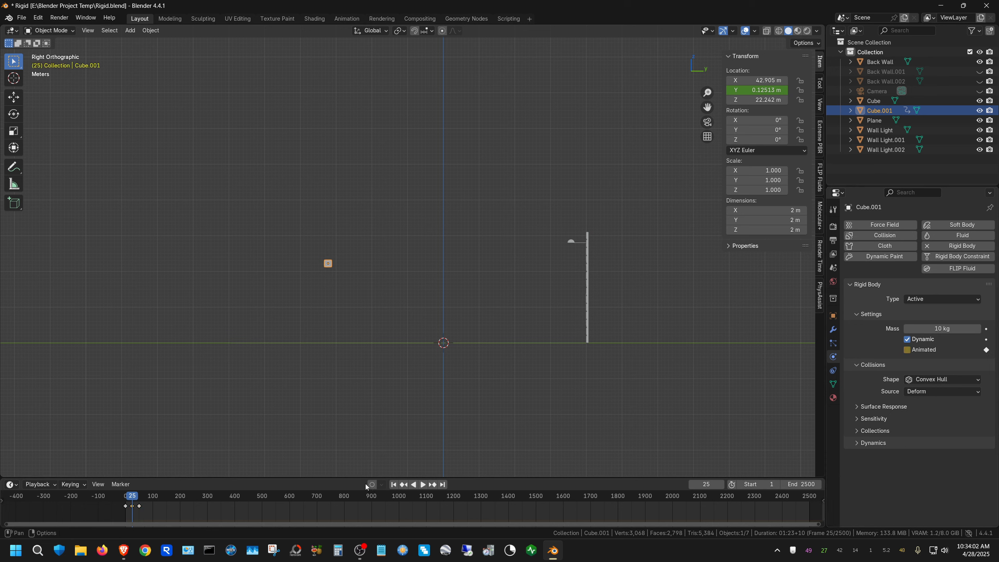
Step: Play the single cube's simulation from the first frame, stop it, and return to the start
{"action": "left_click", "coordinate": [394, 485]}
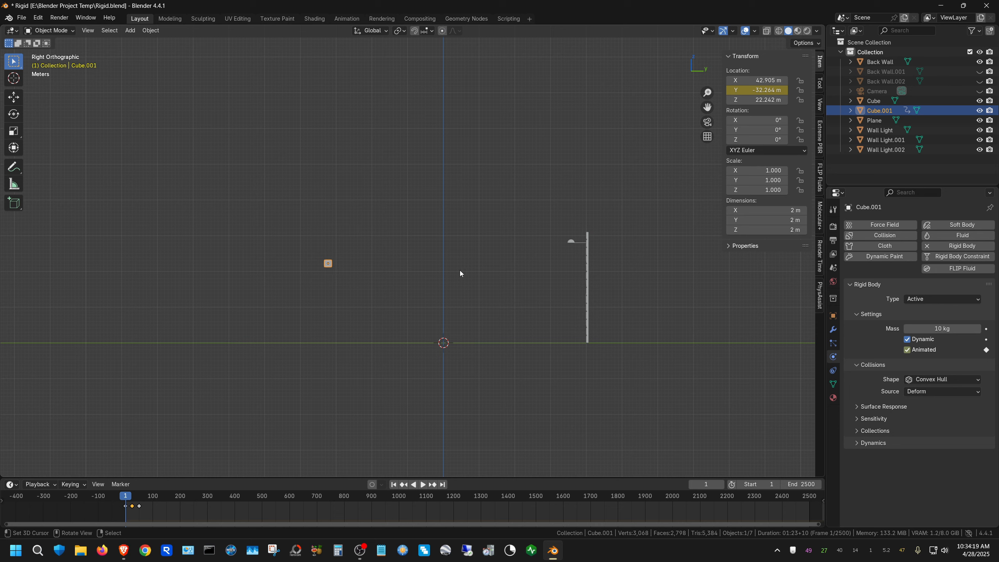
{"action": "left_click", "coordinate": [422, 484]}
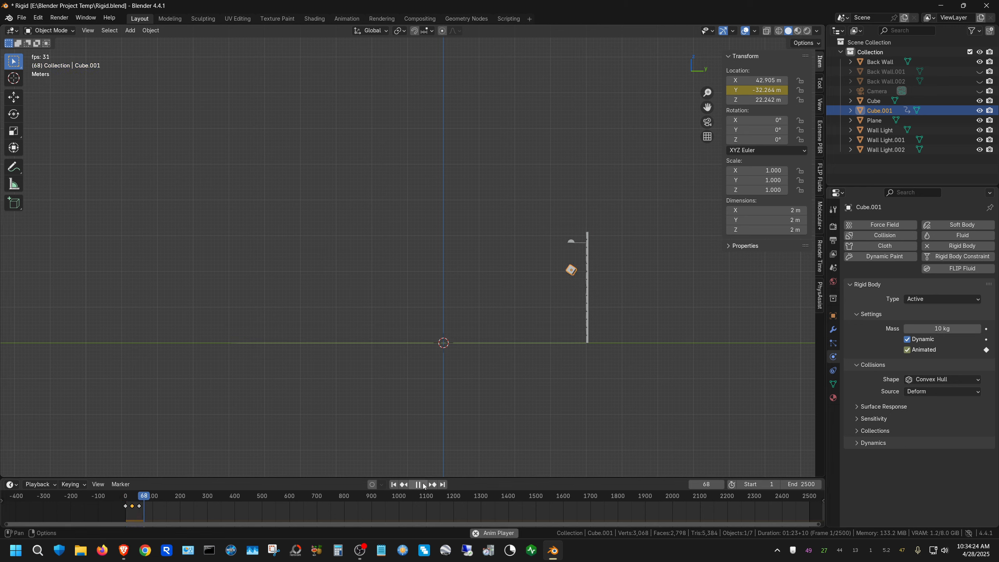
{"action": "left_click", "coordinate": [418, 484]}
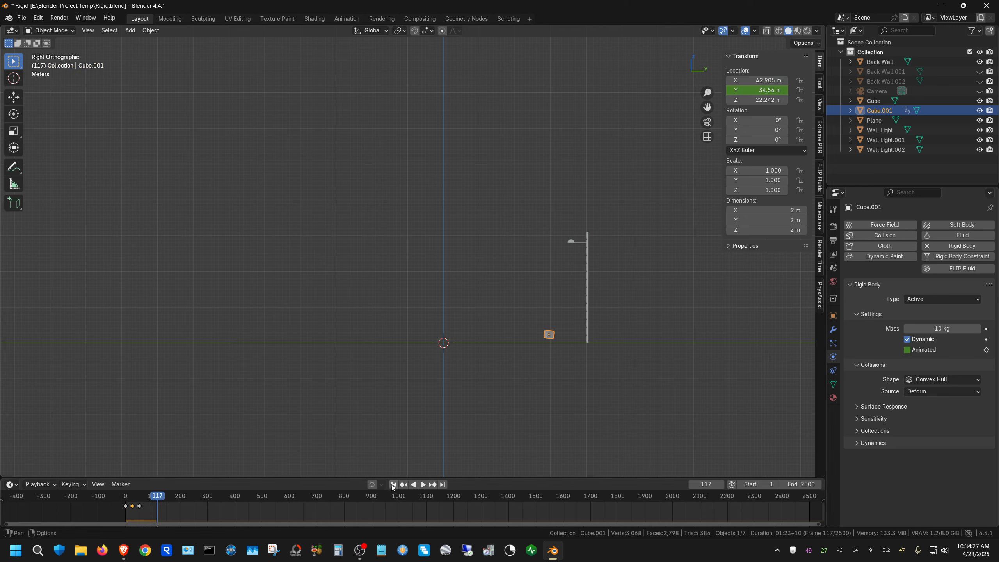
{"action": "left_click", "coordinate": [393, 484]}
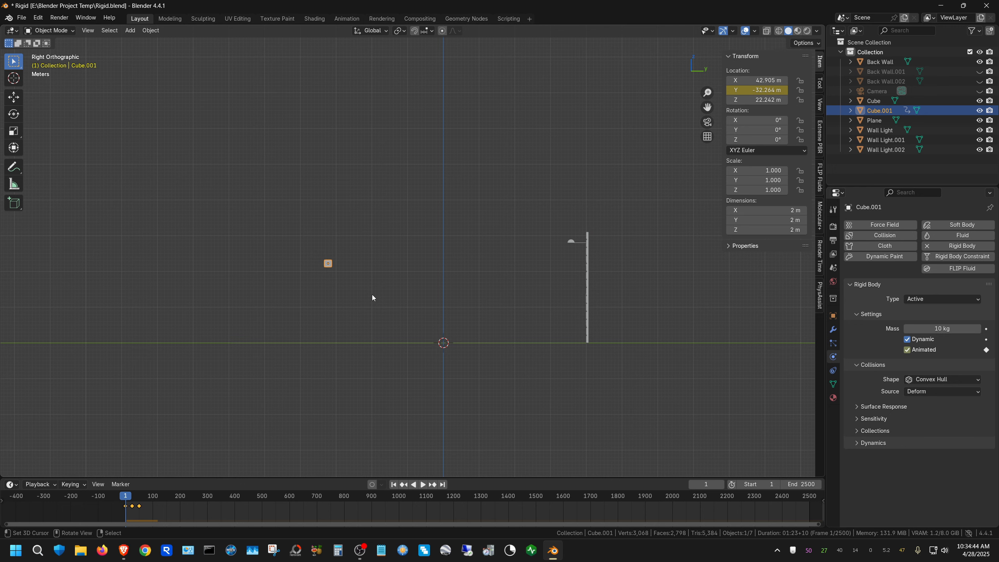
Step: Duplicate the keyframed cube about 2.1 m straight down along Z, leaving a thin gap below the original
{"action": "middle_click_drag", "start_coordinate": [371, 297], "coordinate": [308, 259], "text": "ctrl"}
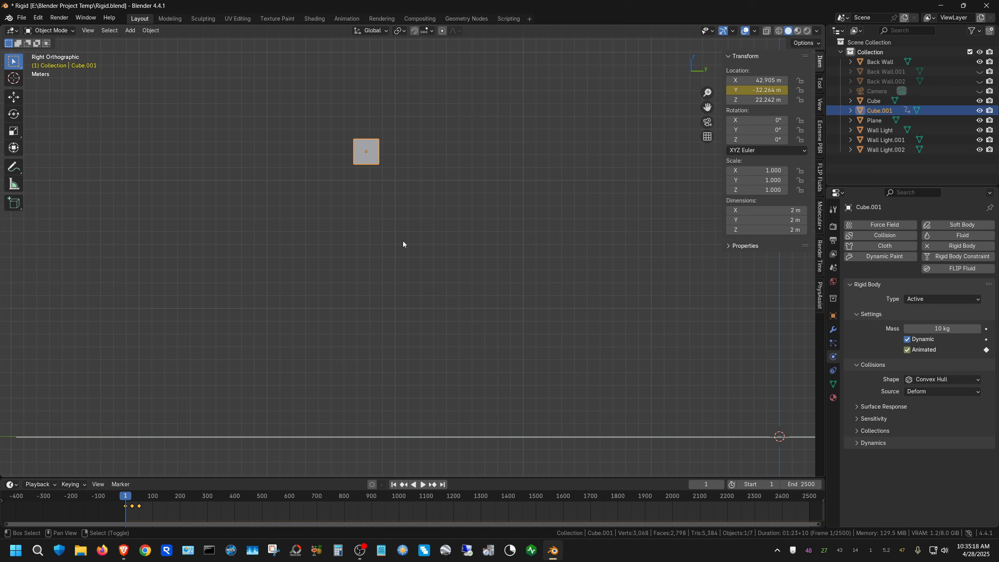
{"action": "key", "text": "shift+d"}
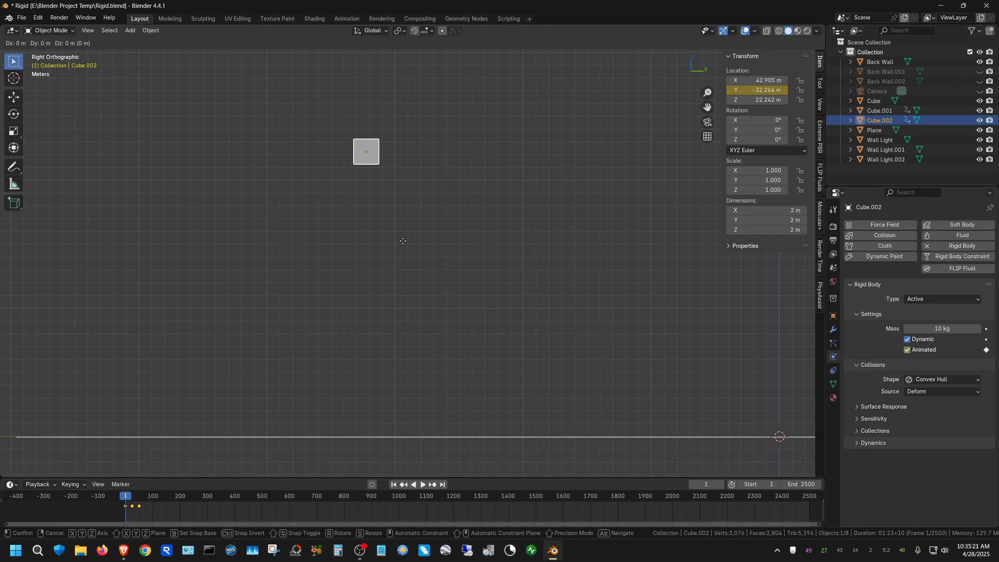
{"action": "key", "text": "z"}
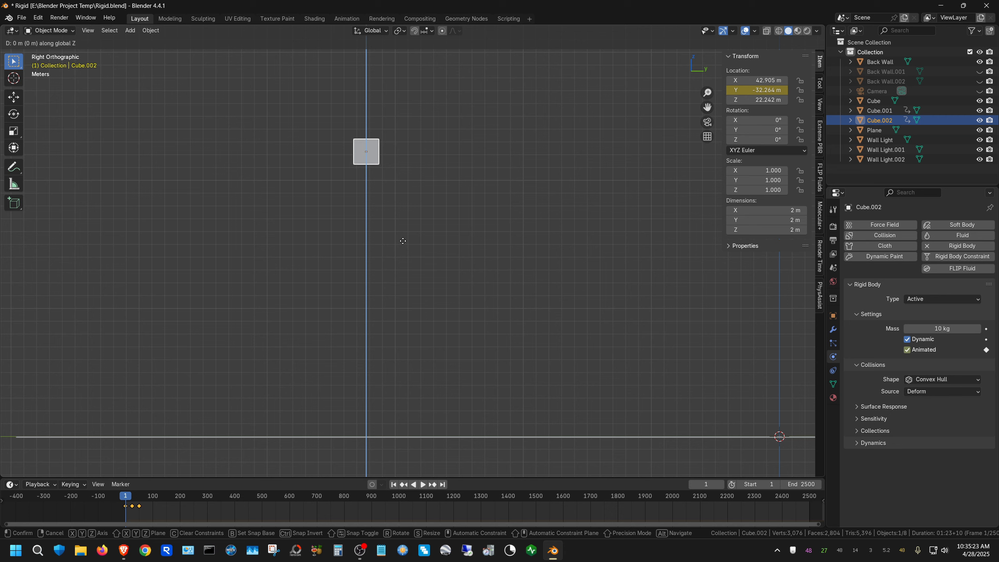
{"action": "left_click", "coordinate": [403, 244]}
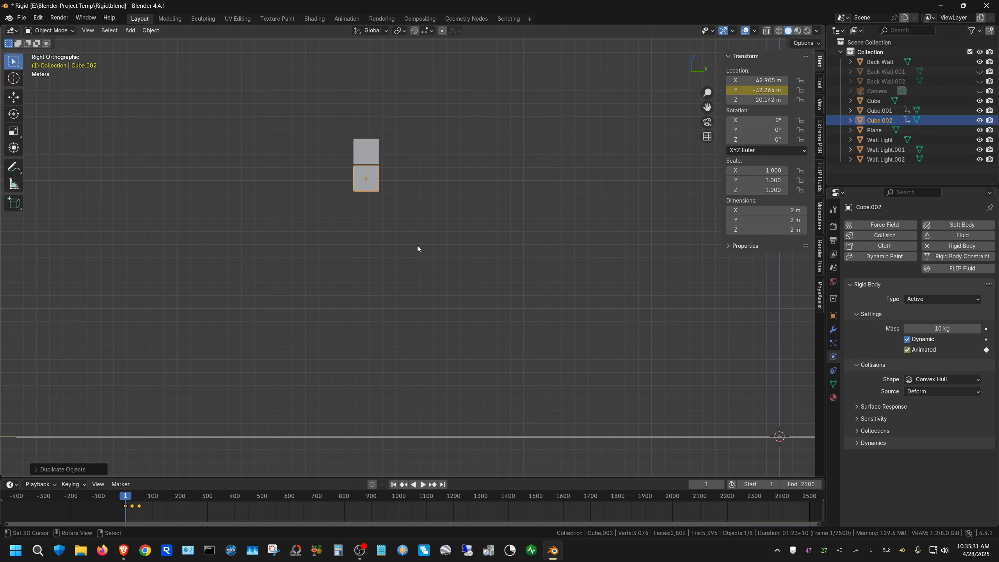
Step: Repeat the downward duplication until a column of eleven evenly spaced cubes reaches just above the floor
{"action": "key", "text": "shift+r"}
{"action": "key", "text": "shift+r"}
{"action": "key", "text": "shift+r"}
{"action": "key", "text": "shift+r"}
{"action": "key", "text": "shift+r"}
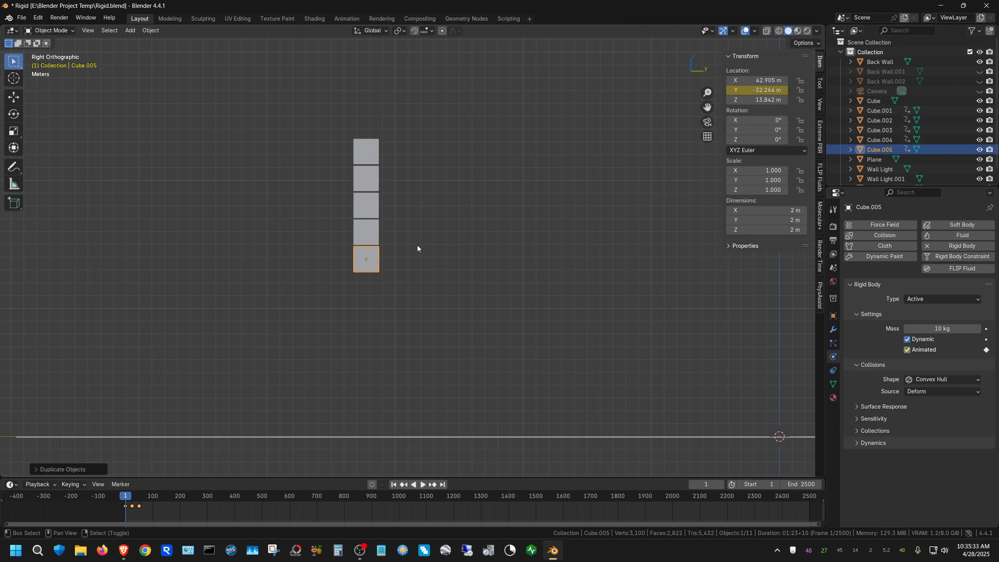
{"action": "key", "text": "shift+r"}
{"action": "key", "text": "shift+r"}
{"action": "key", "text": "shift+r"}
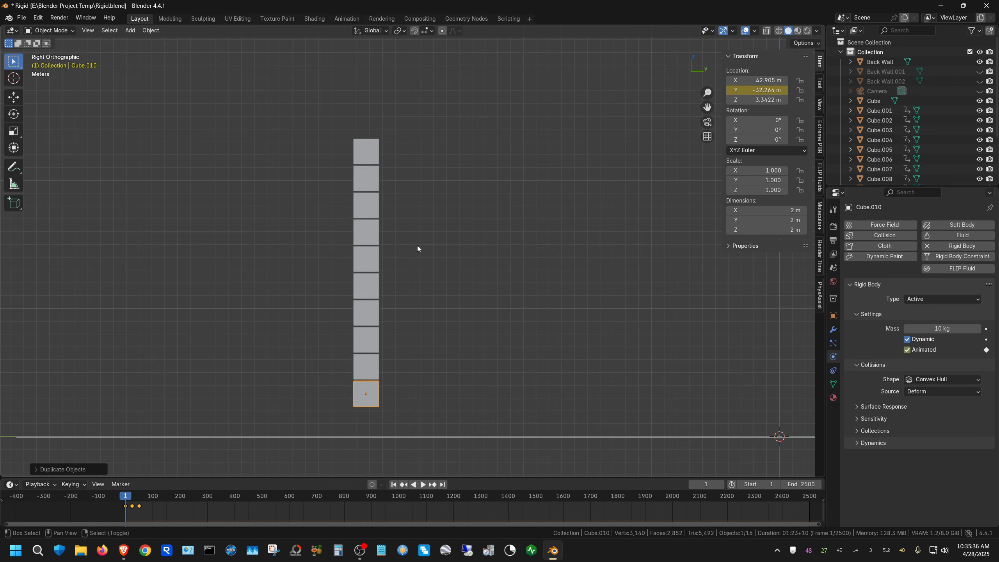
{"action": "key", "text": "shift+r"}
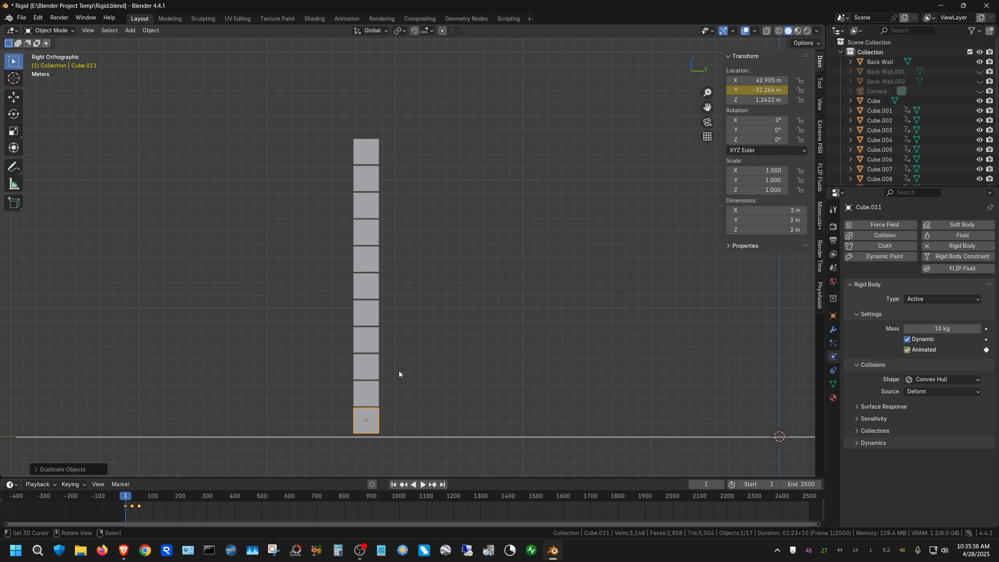
Step: Play the cube column's simulation through its impact with the back wall, stop it, and return to the first frame
{"action": "left_click", "coordinate": [423, 485]}
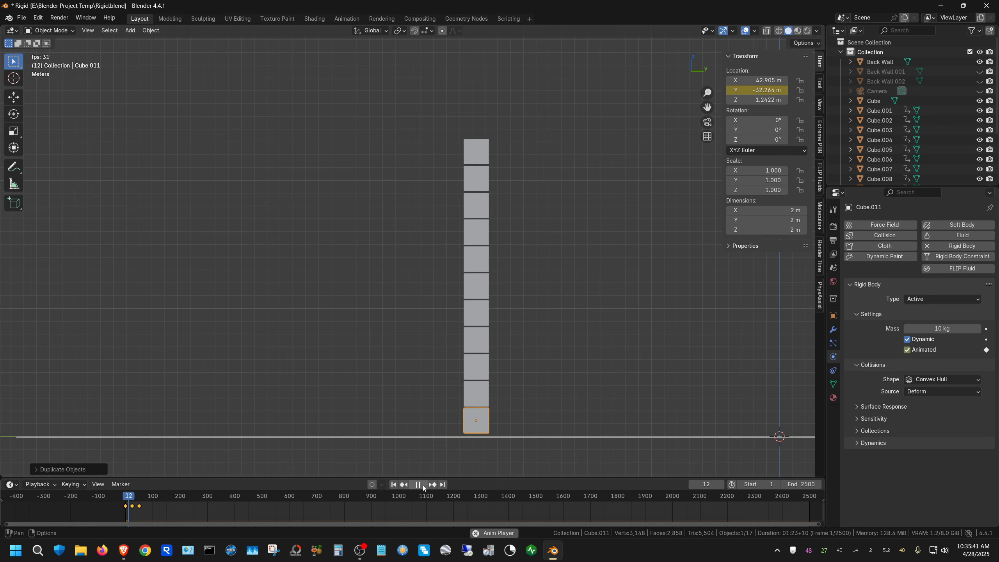
{"action": "left_click", "coordinate": [423, 485]}
{"action": "left_click", "coordinate": [393, 484]}
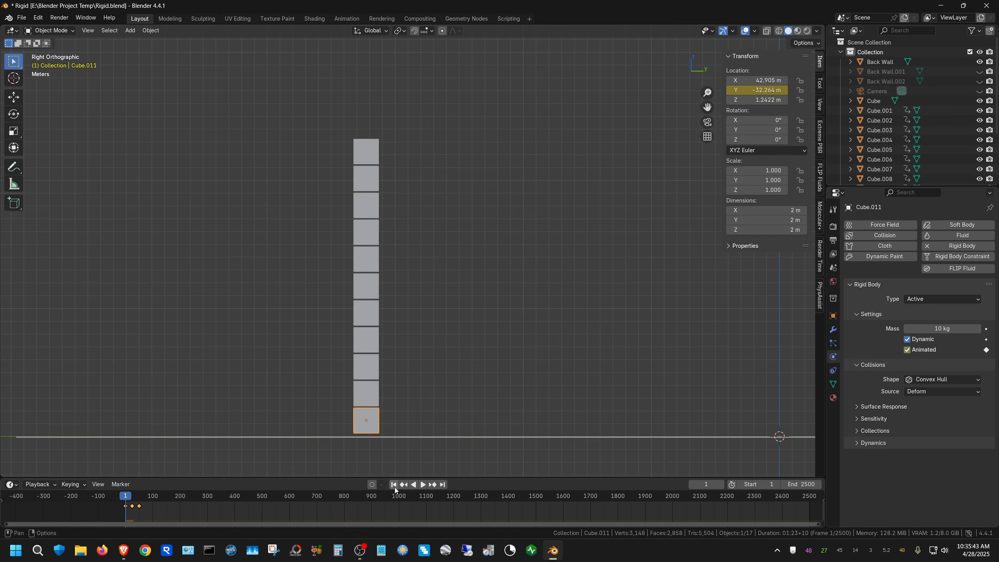
{"action": "scroll", "coordinate": [441, 458], "scroll_direction": "down", "scroll_amount": 4}
{"action": "middle_click_drag", "start_coordinate": [518, 422], "coordinate": [346, 416], "text": "shift"}
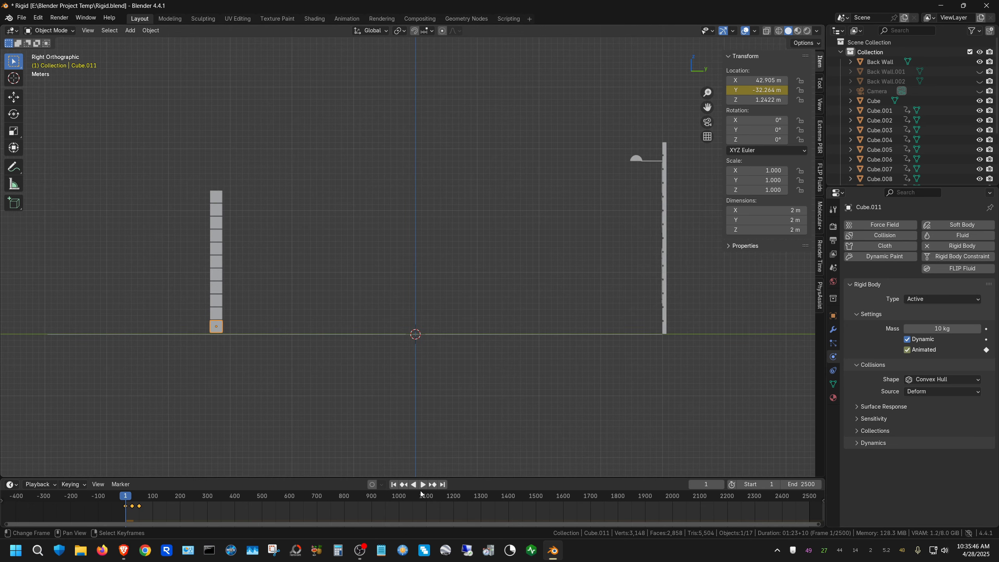
{"action": "left_click", "coordinate": [422, 485]}
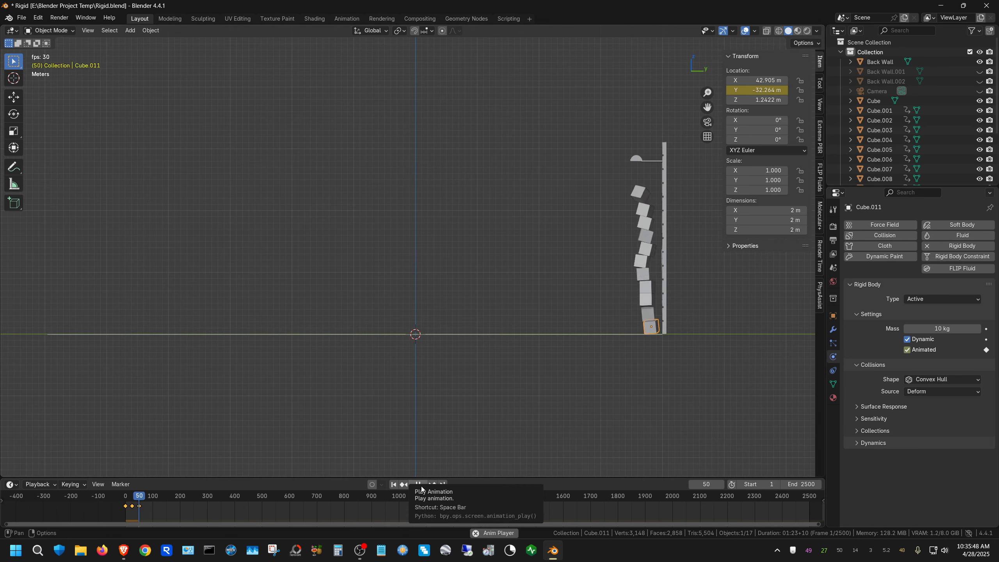
{"action": "left_click", "coordinate": [418, 484]}
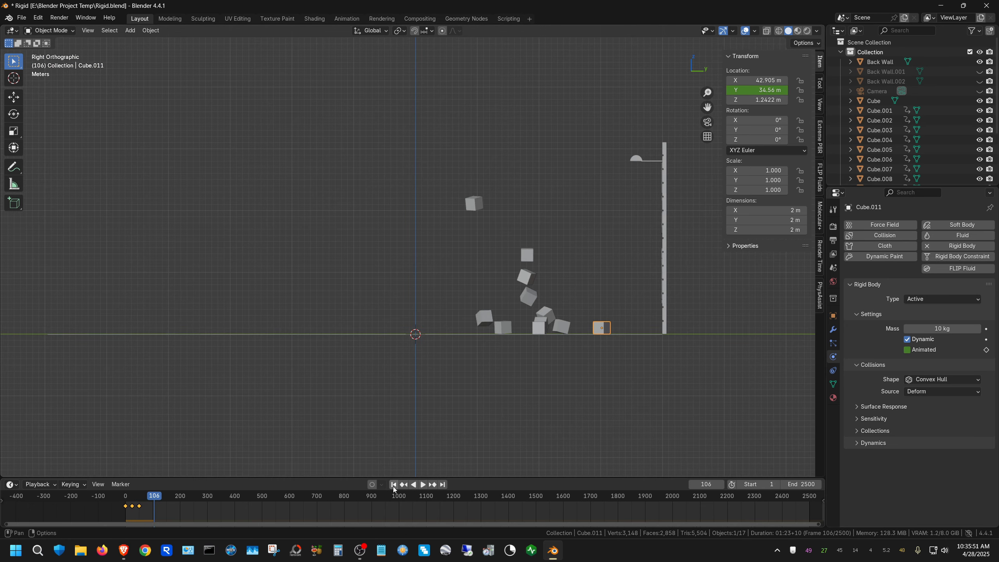
{"action": "left_click", "coordinate": [393, 484]}
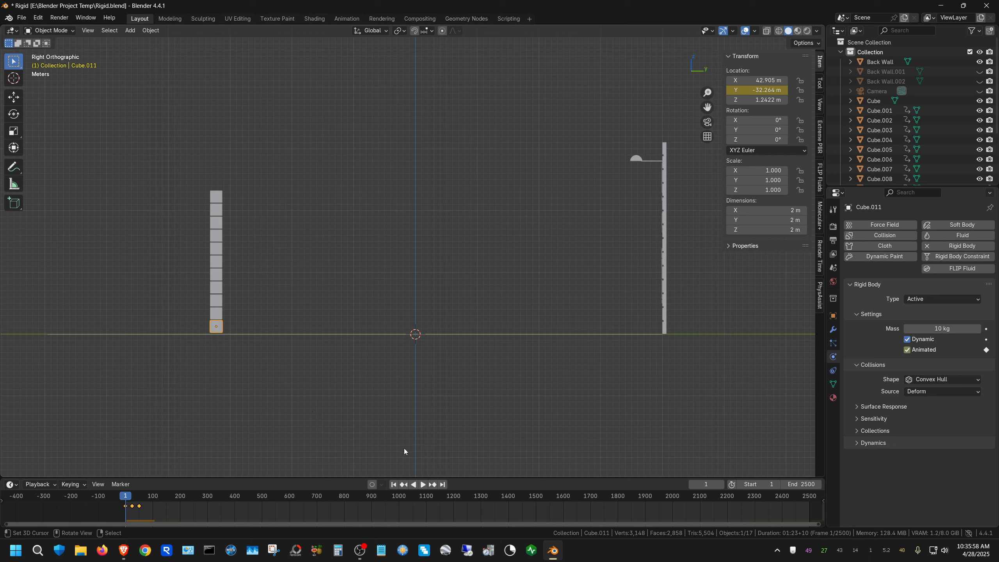
Step: Select every cube in the column except the top one and shift their keyframes 5 frames later
{"action": "key", "text": "c"}
{"action": "left_click", "coordinate": [217, 202]}
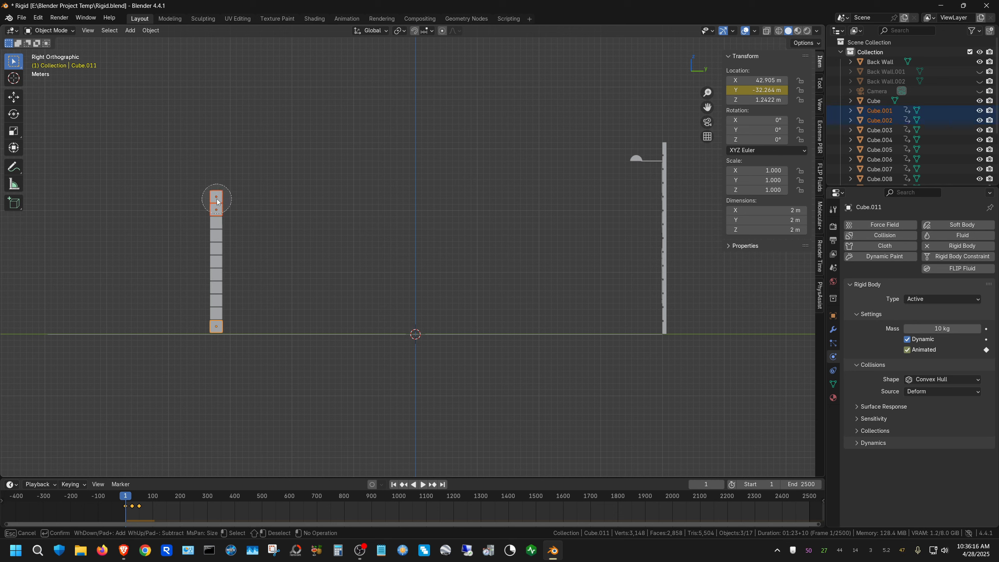
{"action": "left_click", "coordinate": [218, 190], "text": "shift"}
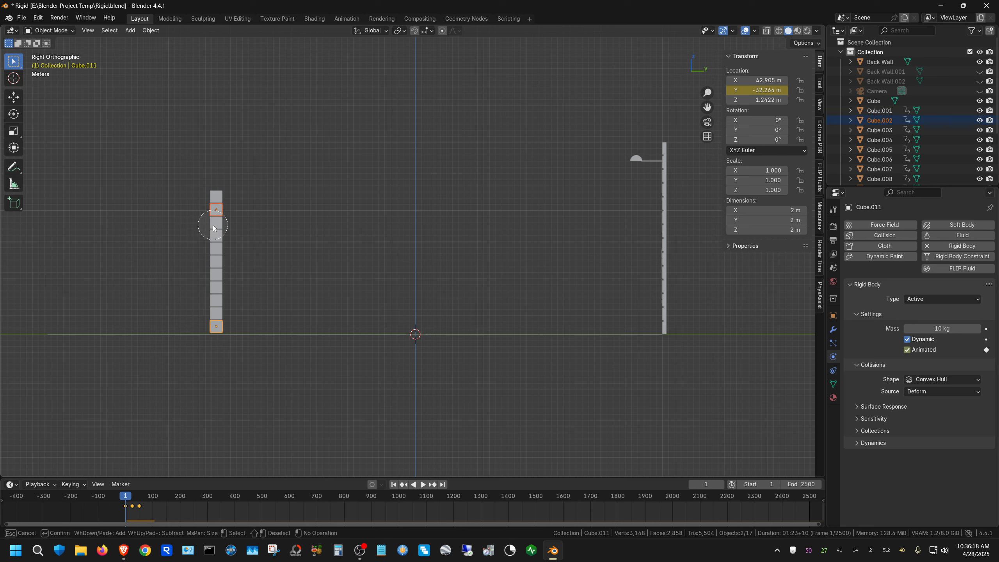
{"action": "left_click_drag", "start_coordinate": [213, 228], "coordinate": [216, 326]}
{"action": "key", "text": "Escape"}
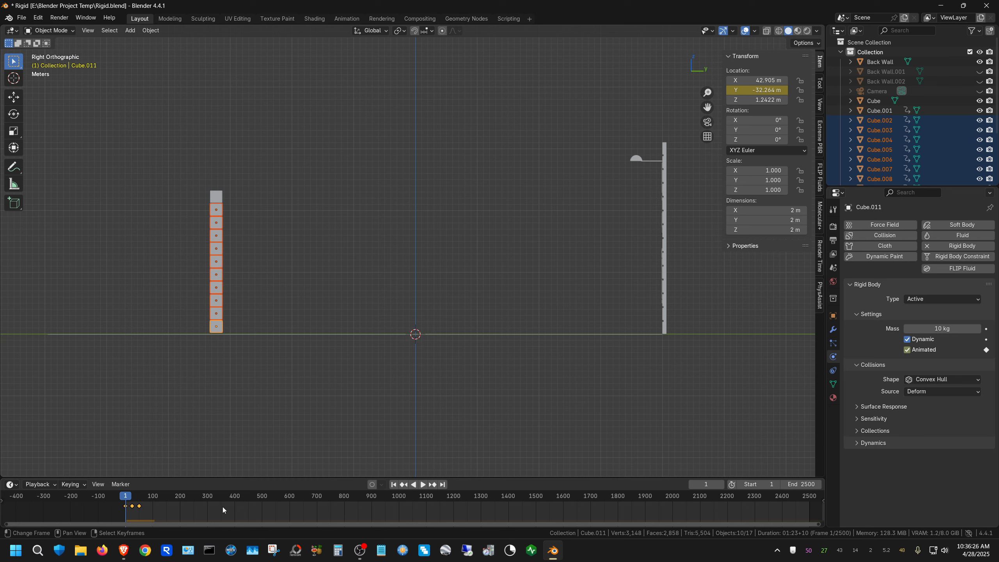
{"action": "key", "text": "g"}
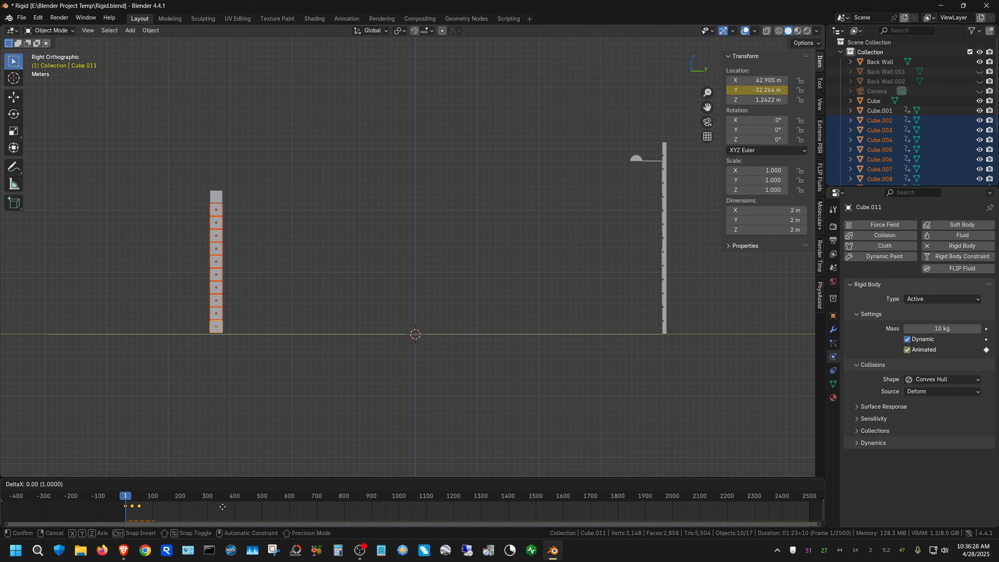
{"action": "key", "text": "5"}
{"action": "key", "text": "Return"}
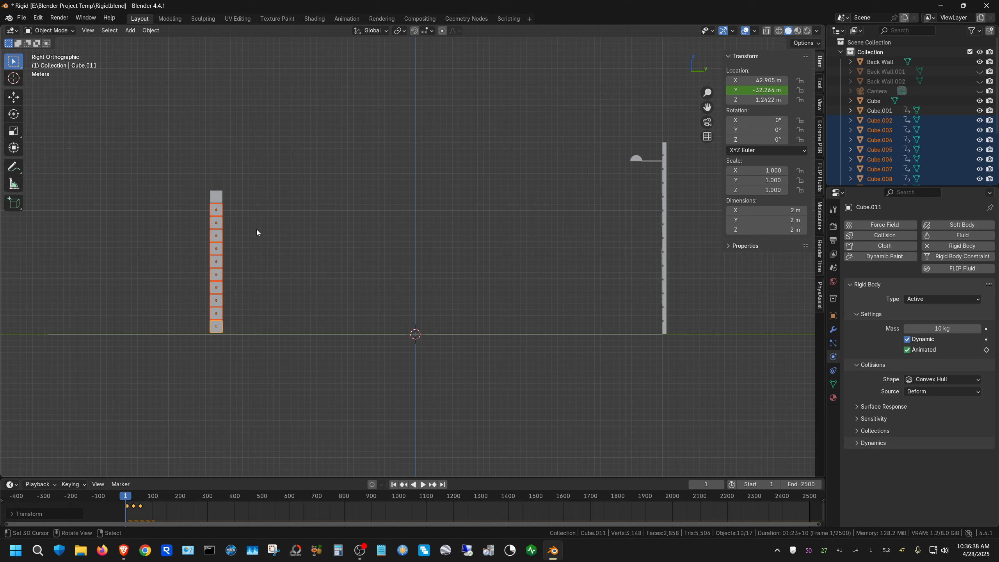
Step: Deselect the second cube from the top and shift the remaining nine cubes' keyframes another 5 frames later
{"action": "key", "text": "c"}
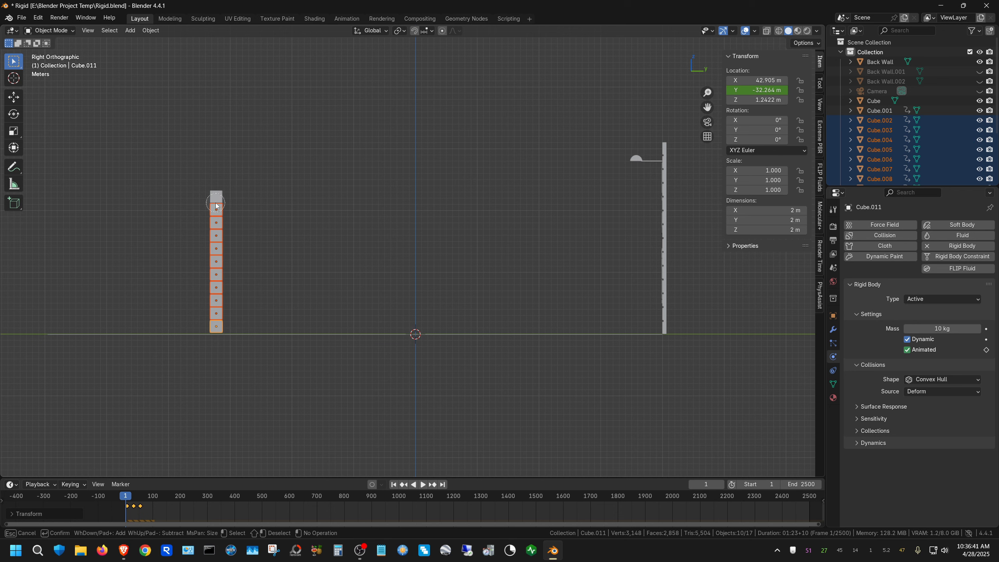
{"action": "left_click", "coordinate": [216, 206], "text": "shift"}
{"action": "key", "text": "Escape"}
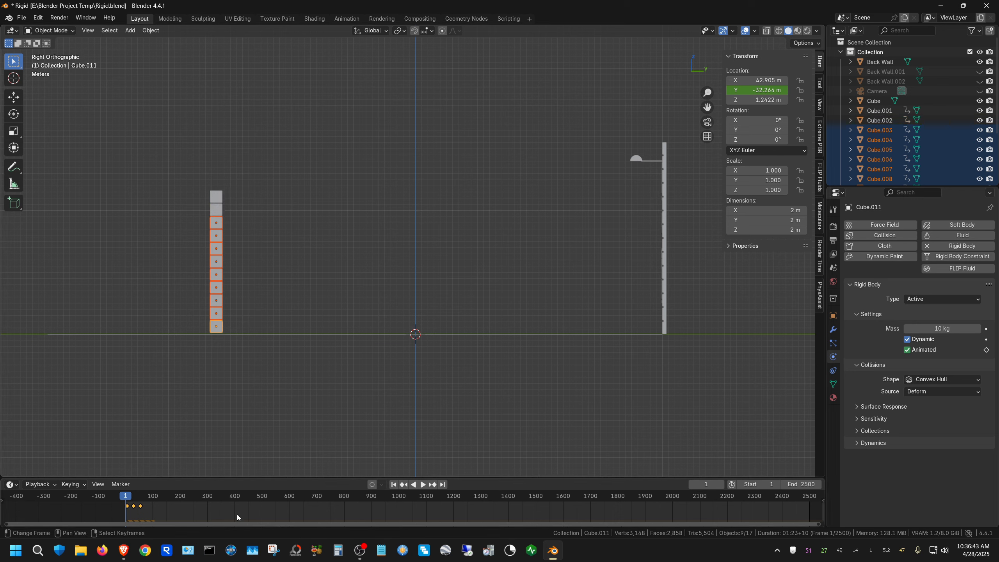
{"action": "key", "text": "g"}
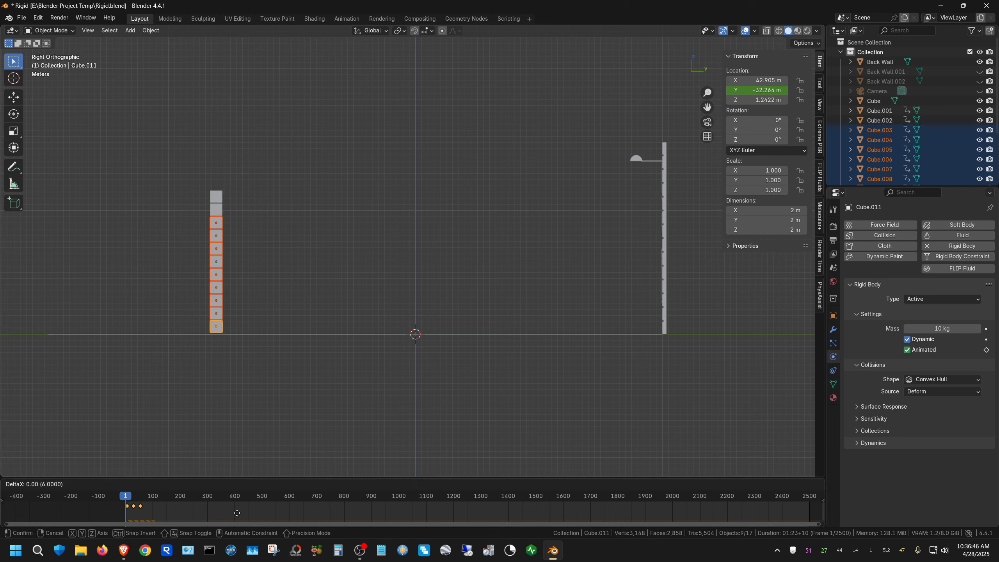
{"action": "key", "text": "5"}
{"action": "key", "text": "Return"}
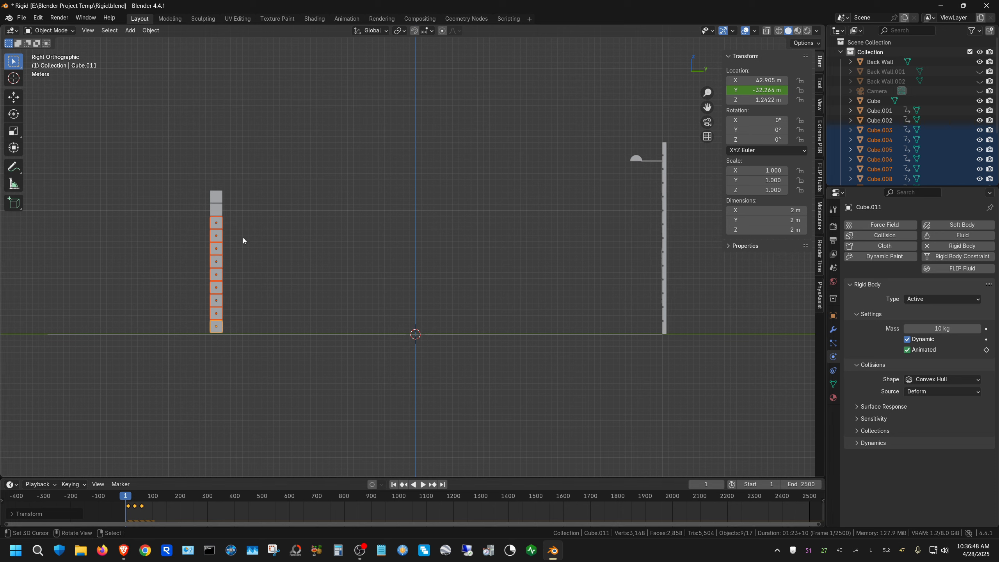
Step: Deselect the third cube from the top and shift the remaining eight cubes' keyframes another 5 frames later
{"action": "left_click", "coordinate": [216, 221], "text": "ctrl"}
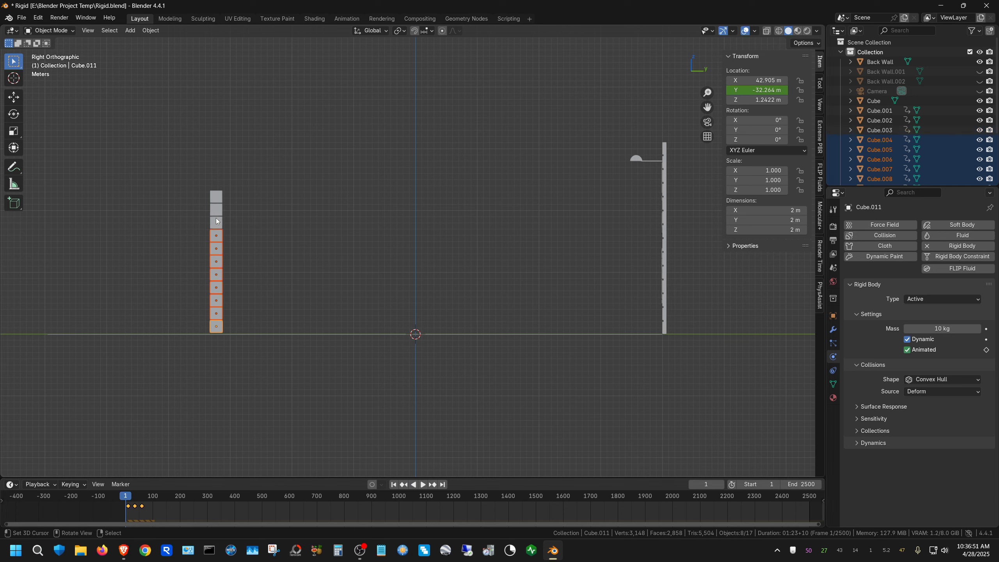
{"action": "key", "text": "g"}
{"action": "key", "text": "5"}
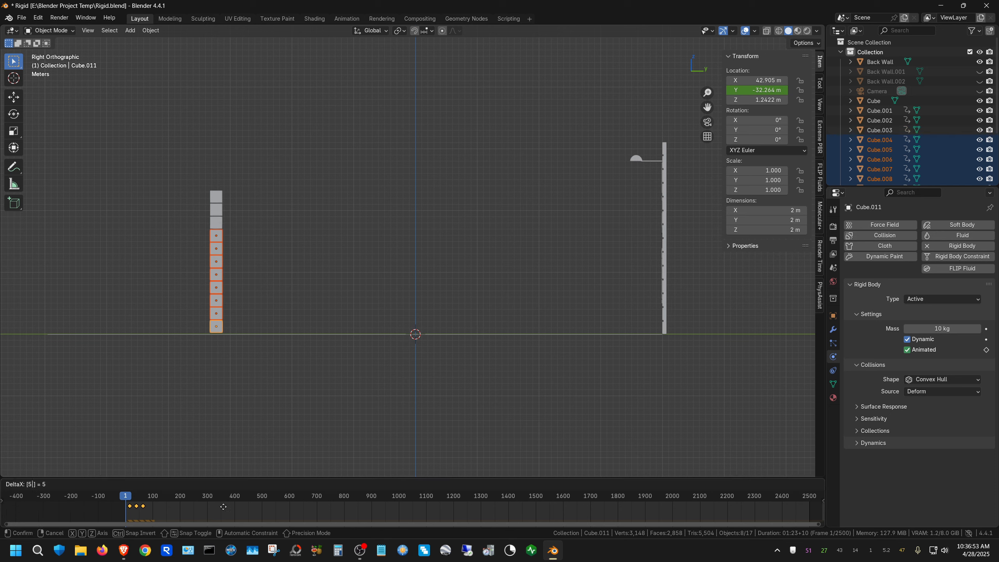
{"action": "key", "text": "Return"}
Step: Deselect the fourth cube from the top and shift the remaining seven cubes' keyframes another 5 frames later
{"action": "key", "text": "c"}
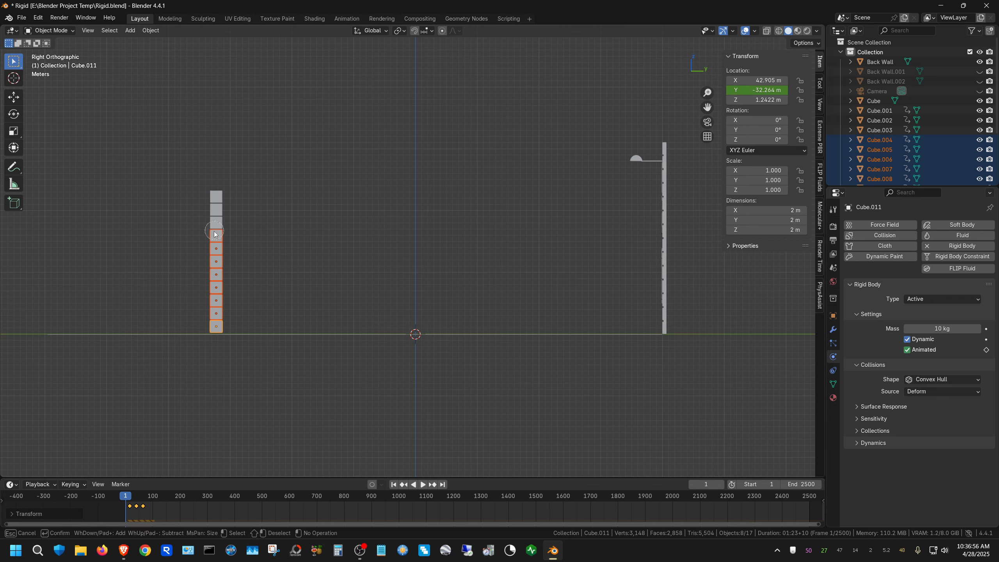
{"action": "left_click", "coordinate": [216, 234], "text": "shift"}
{"action": "key", "text": "Escape"}
{"action": "key", "text": "g"}
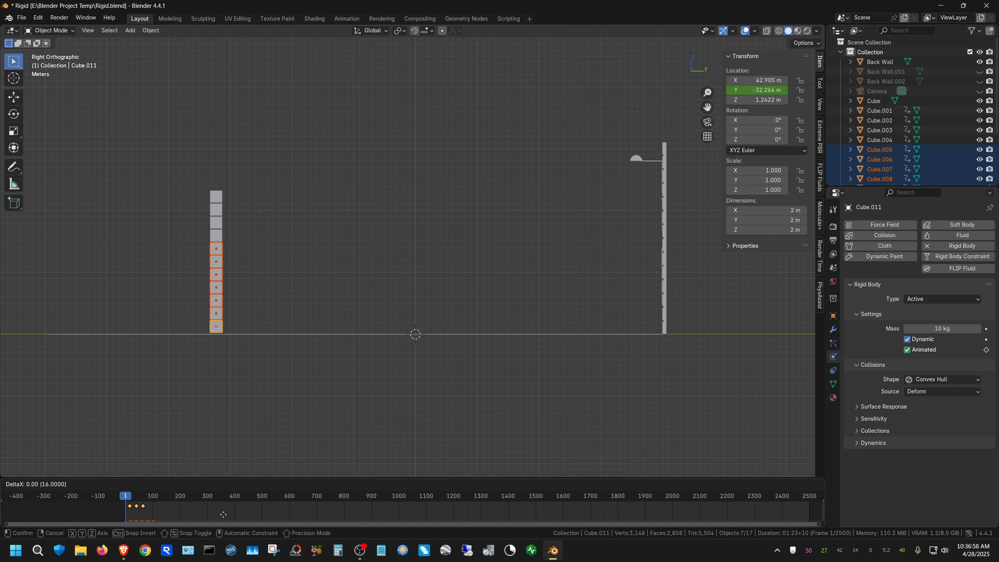
{"action": "key", "text": "5"}
{"action": "key", "text": "Return"}
Step: Deselect the fifth cube from the top and shift the remaining six cubes' keyframes another 5 frames later
{"action": "key", "text": "c"}
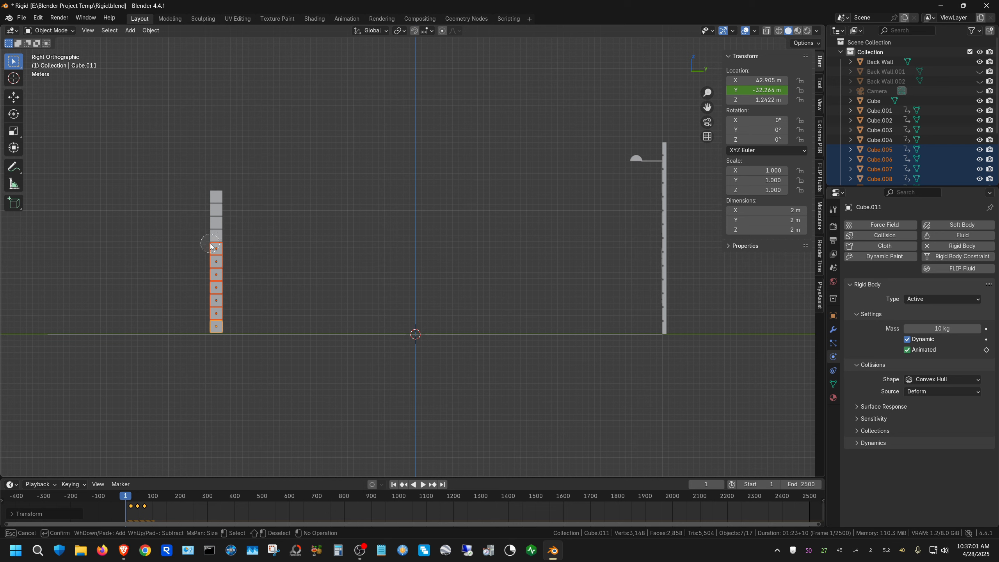
{"action": "left_click", "coordinate": [211, 246], "text": "shift"}
{"action": "key", "text": "Escape"}
{"action": "key", "text": "g"}
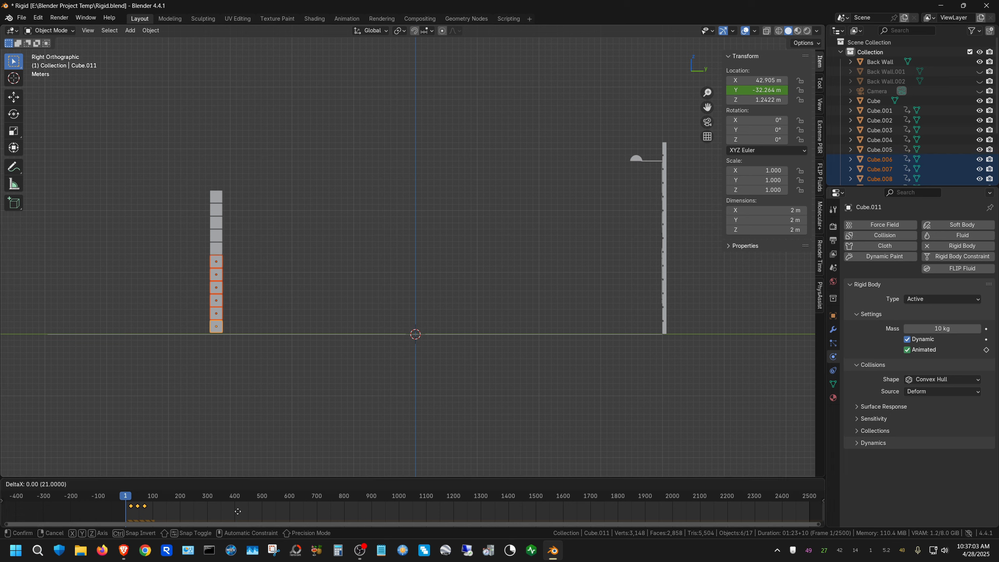
{"action": "key", "text": "5"}
{"action": "key", "text": "Return"}
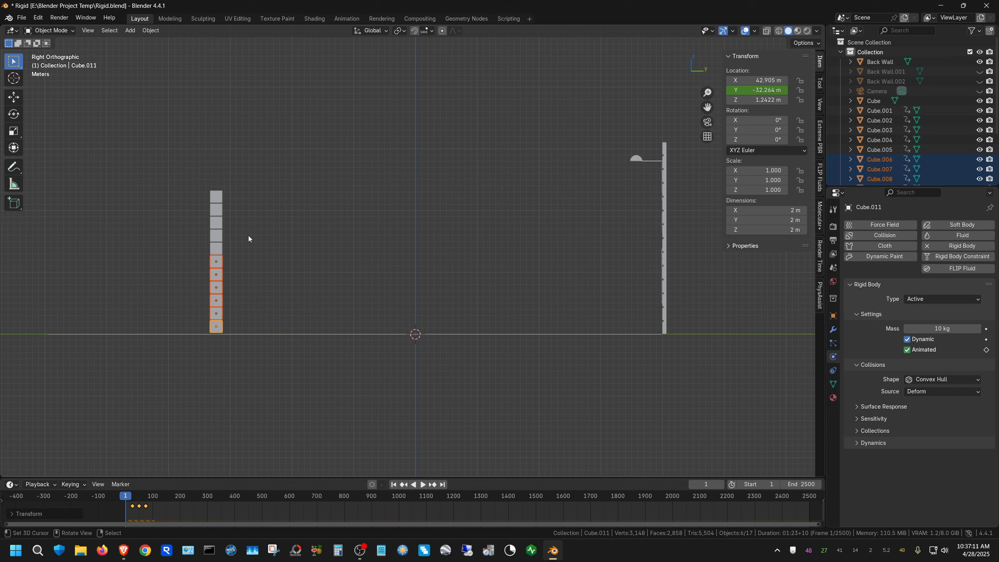
Step: Deselect the sixth cube from the top and shift the remaining five cubes' keyframes another 5 frames later
{"action": "key", "text": "c"}
{"action": "left_click", "coordinate": [217, 260], "text": "shift"}
{"action": "key", "text": "Escape"}
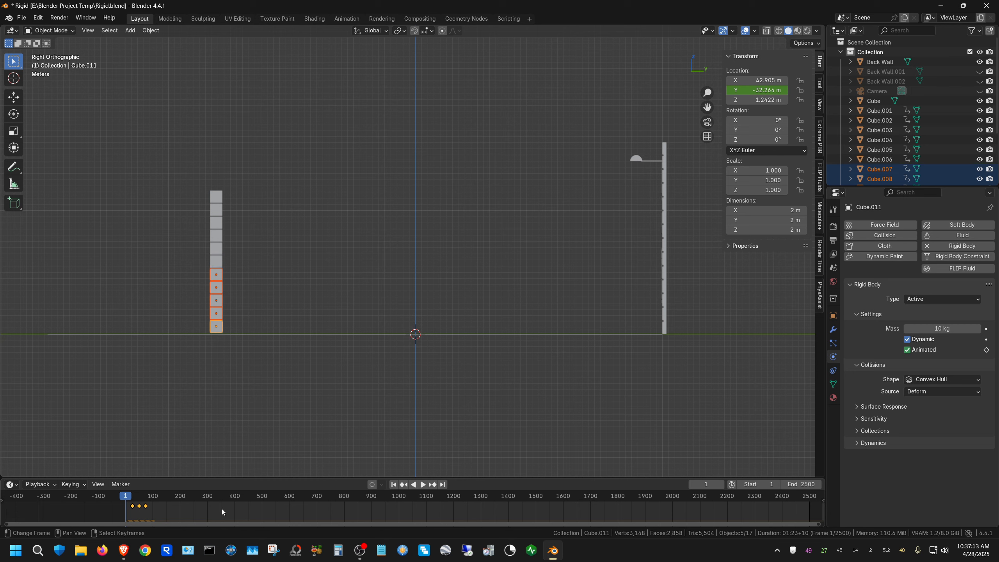
{"action": "key", "text": "g"}
{"action": "key", "text": "5"}
{"action": "key", "text": "Return"}
Step: Deselect the seventh cube from the top and shift the remaining four cubes' keyframes another 5 frames later
{"action": "key", "text": "c"}
{"action": "left_click", "coordinate": [224, 274], "text": "shift"}
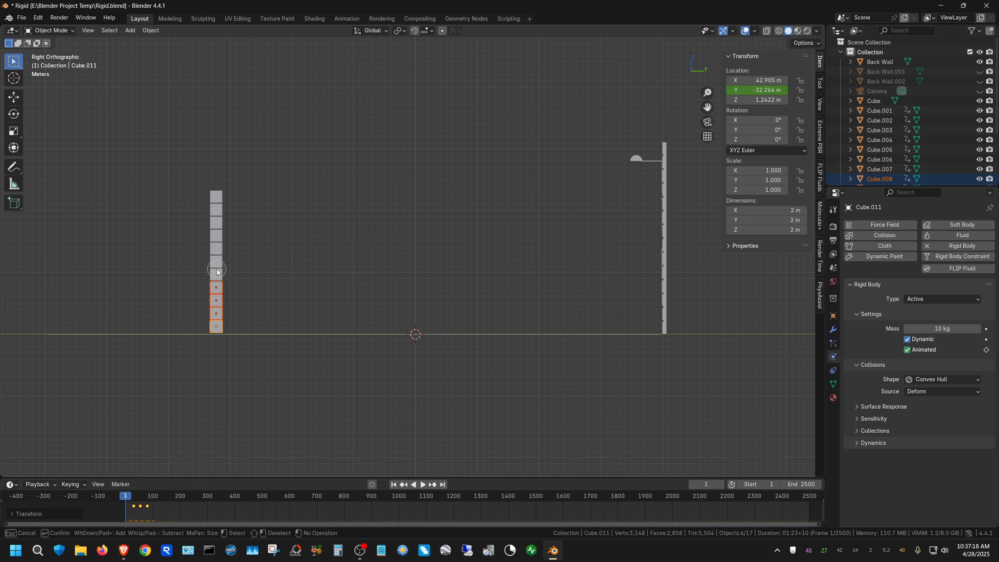
{"action": "key", "text": "Escape"}
{"action": "key", "text": "g"}
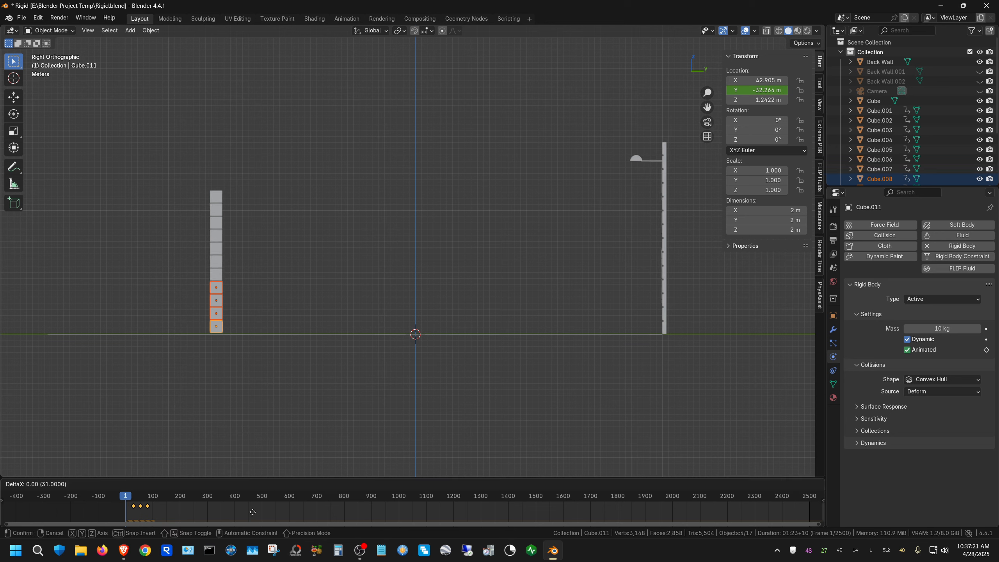
{"action": "key", "text": "5"}
{"action": "key", "text": "Return"}
Step: Deselect the eighth cube from the top and shift the remaining three cubes' keyframes another 5 frames later
{"action": "key", "text": "c"}
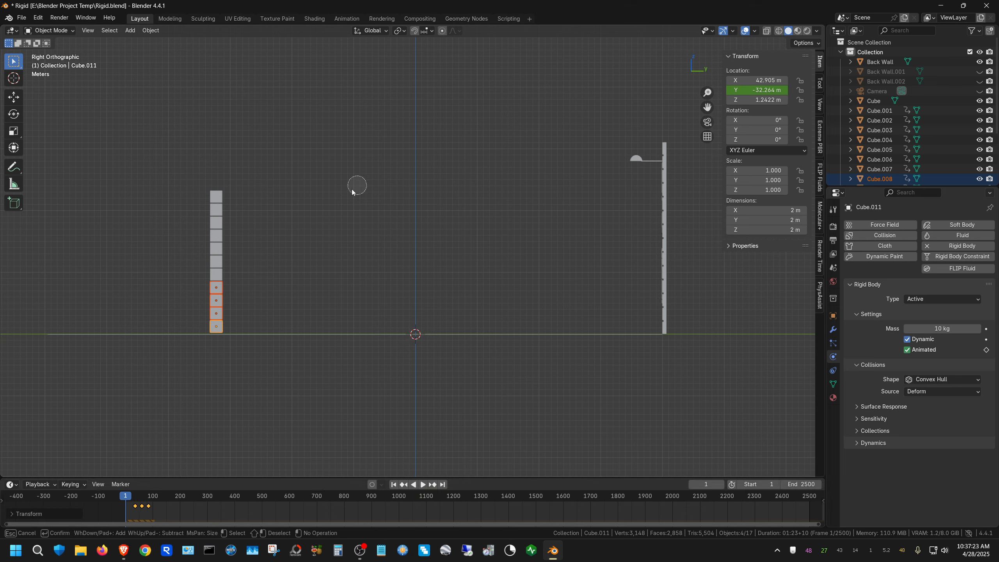
{"action": "left_click", "coordinate": [216, 283], "text": "shift"}
{"action": "key", "text": "Escape"}
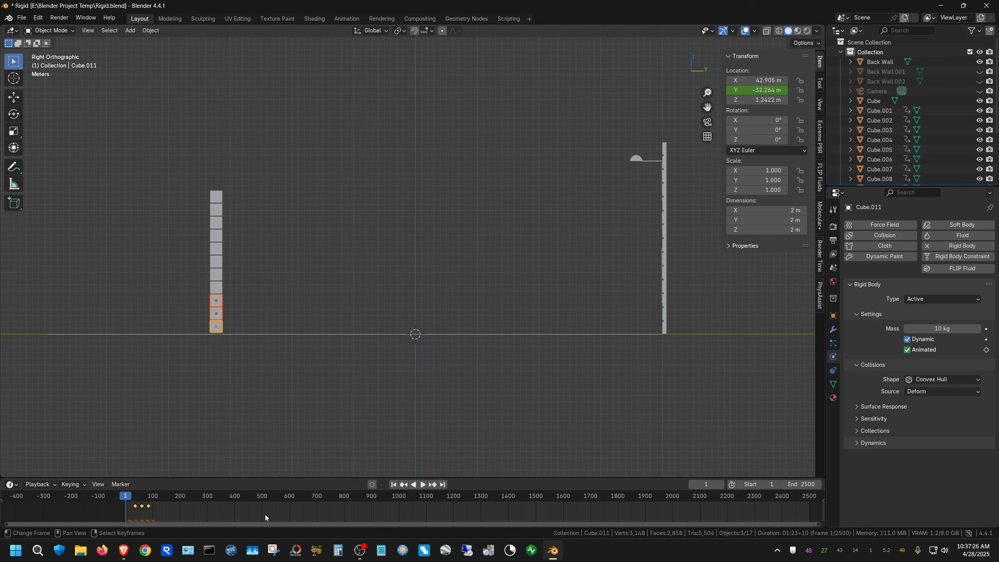
{"action": "key", "text": "g"}
{"action": "key", "text": "5"}
{"action": "key", "text": "Return"}
Step: Deselect the ninth cube from the top and shift the remaining two cubes' keyframes another 5 frames later
{"action": "key", "text": "c"}
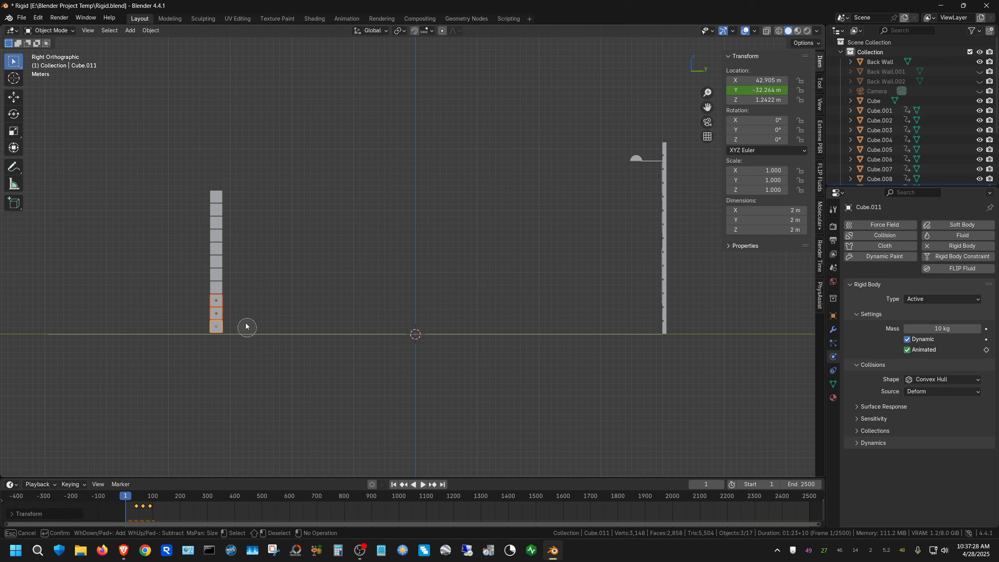
{"action": "left_click", "coordinate": [216, 299], "text": "shift"}
{"action": "key", "text": "Escape"}
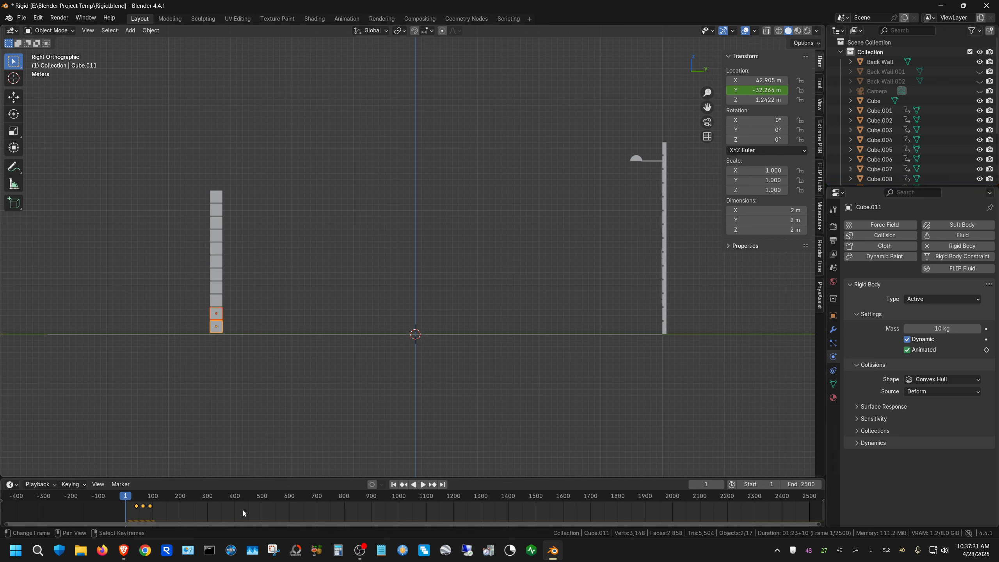
{"action": "key", "text": "g"}
{"action": "key", "text": "5"}
{"action": "key", "text": "Return"}
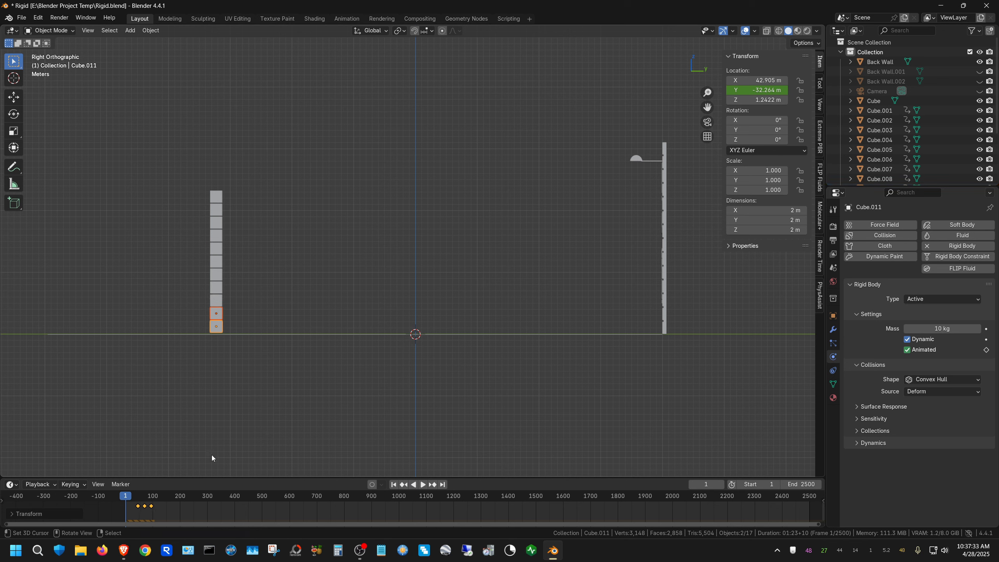
Step: Deselect the tenth cube from the top and shift the bottom cube's keyframes another 5 frames later
{"action": "key", "text": "c"}
{"action": "key", "text": "Escape"}
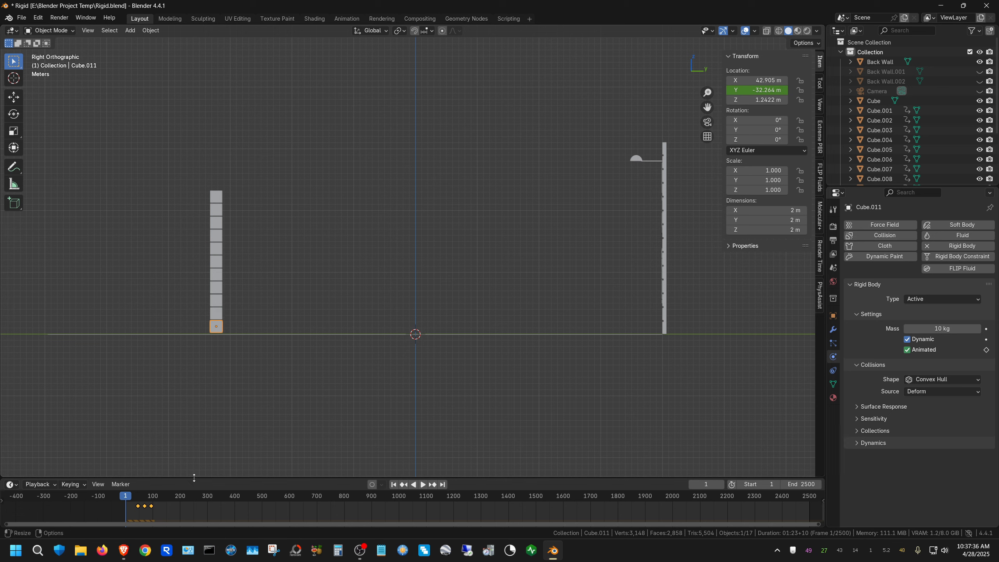
{"action": "key", "text": "g"}
{"action": "key", "text": "5"}
{"action": "key", "text": "Return"}
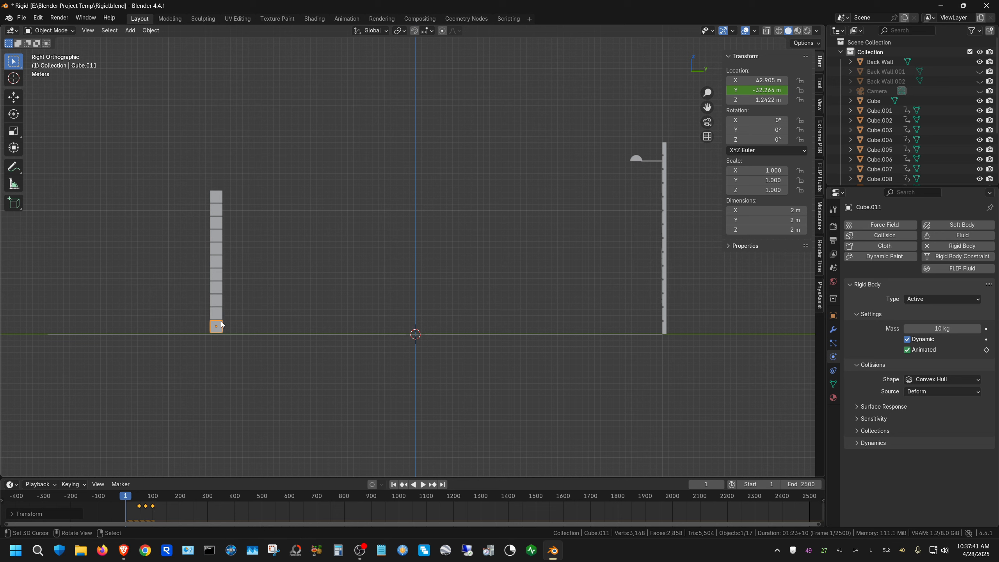
Step: Play the animation in the right orthographic view to check the staggered cube launches, and return to frame 1
{"action": "middle_click_drag", "start_coordinate": [289, 348], "coordinate": [339, 294]}
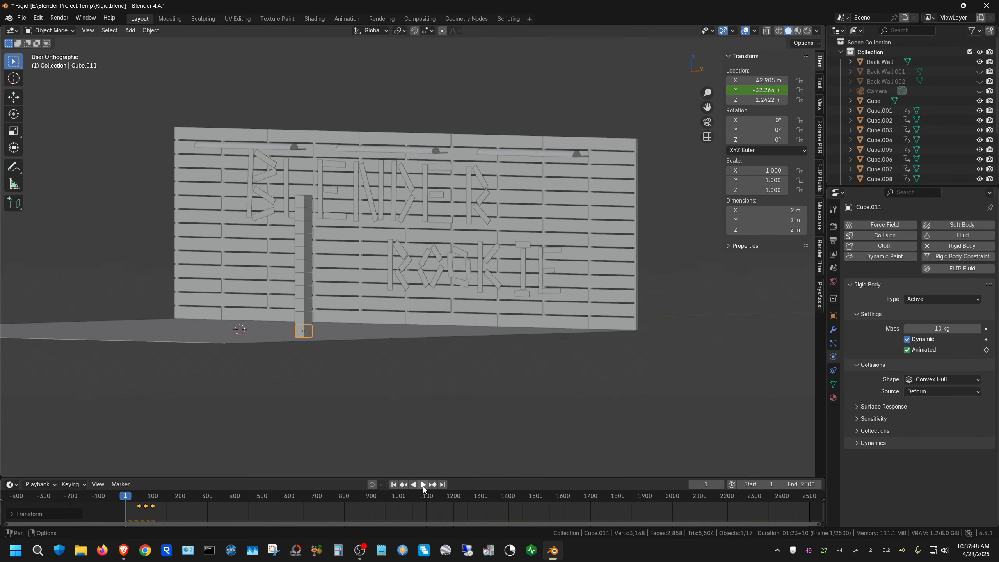
{"action": "key", "text": "KP_3"}
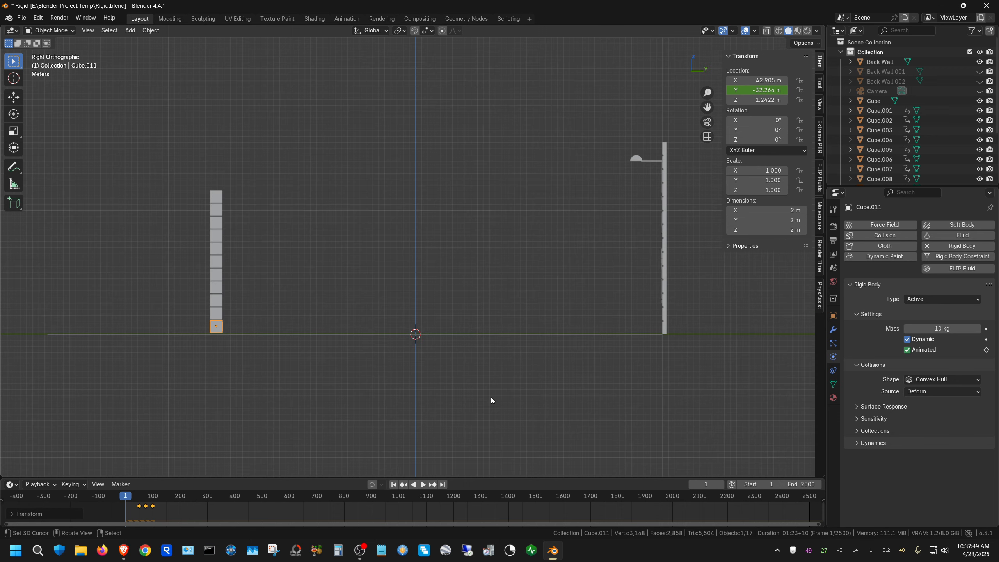
{"action": "left_click", "coordinate": [422, 486]}
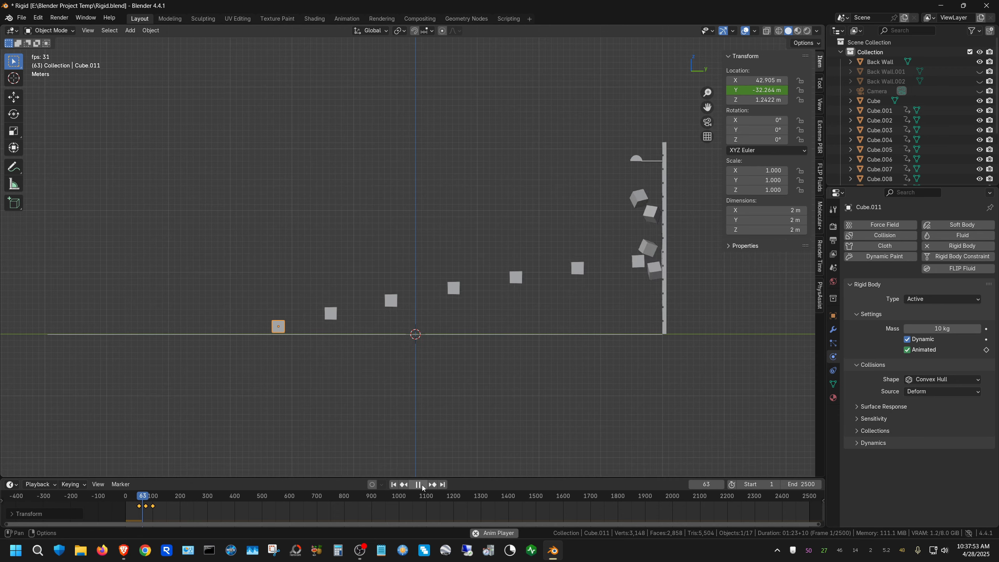
{"action": "left_click", "coordinate": [418, 484]}
{"action": "left_click", "coordinate": [393, 485]}
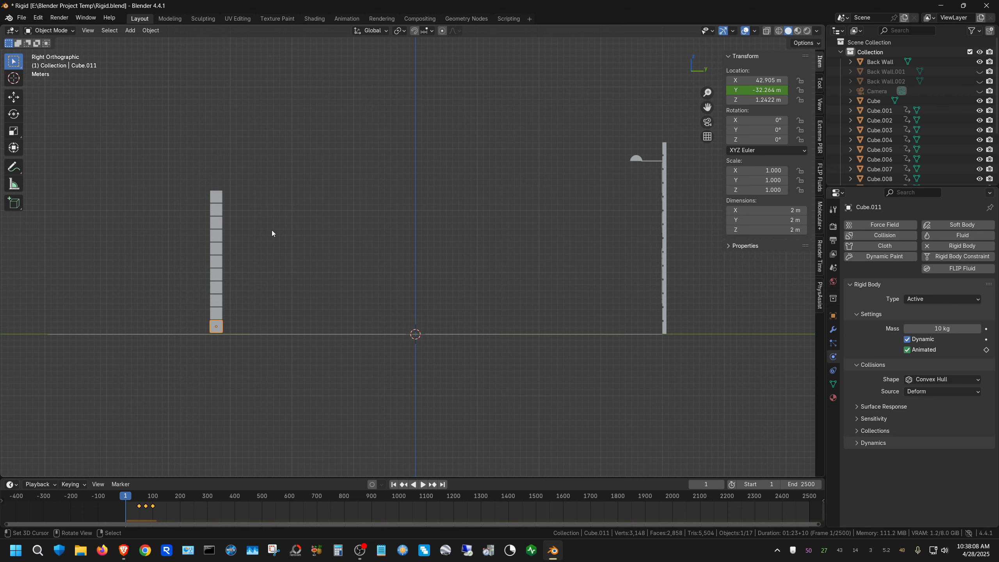
Step: Select all eleven cubes of the column and duplicate them -2.1 m along X, working in the top wireframe view
{"action": "key", "text": "c"}
{"action": "left_click_drag", "start_coordinate": [217, 195], "coordinate": [216, 311]}
{"action": "key", "text": "Escape"}
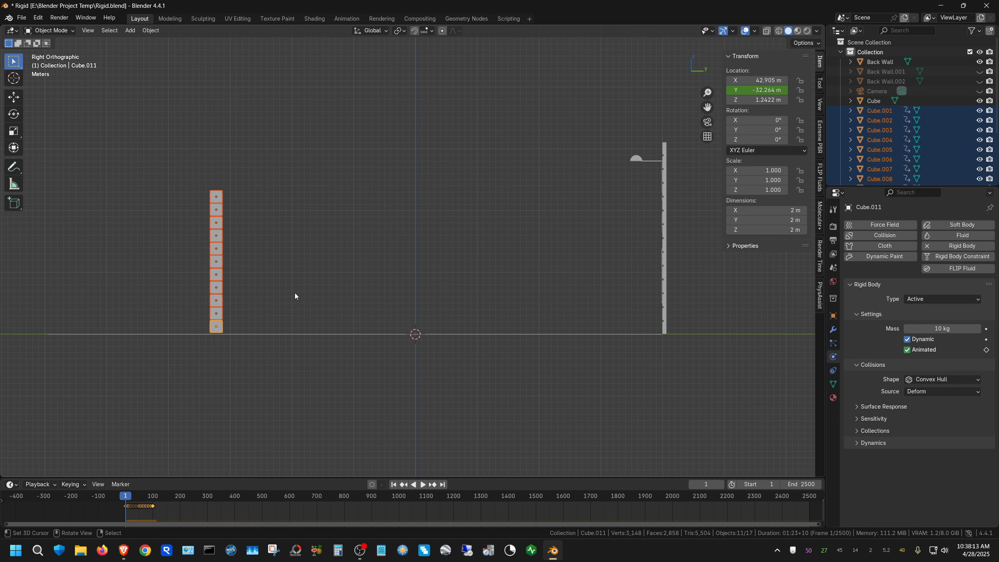
{"action": "key", "text": "KP_7"}
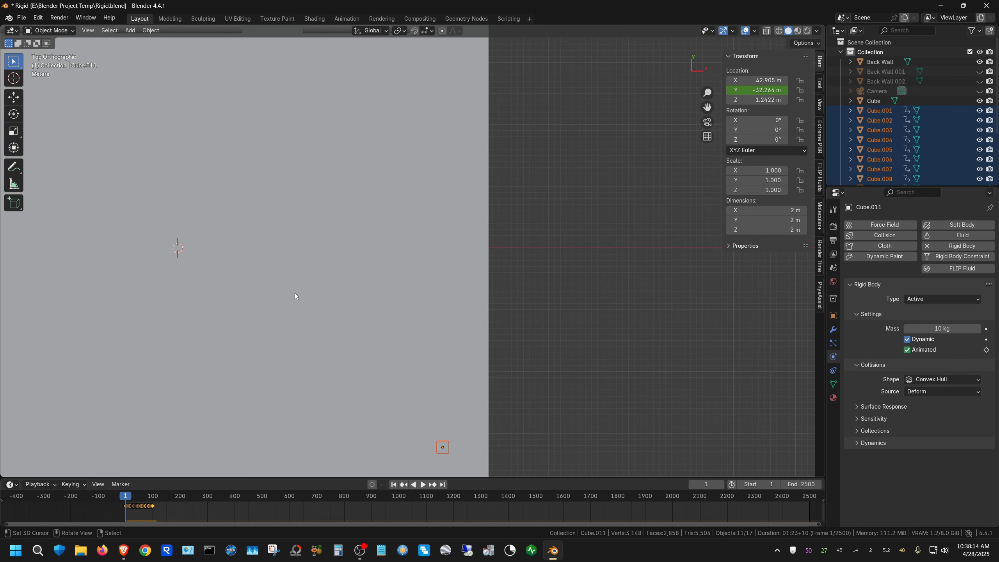
{"action": "left_click", "coordinate": [779, 31]}
{"action": "middle_click_drag", "start_coordinate": [334, 420], "coordinate": [436, 237], "text": "shift"}
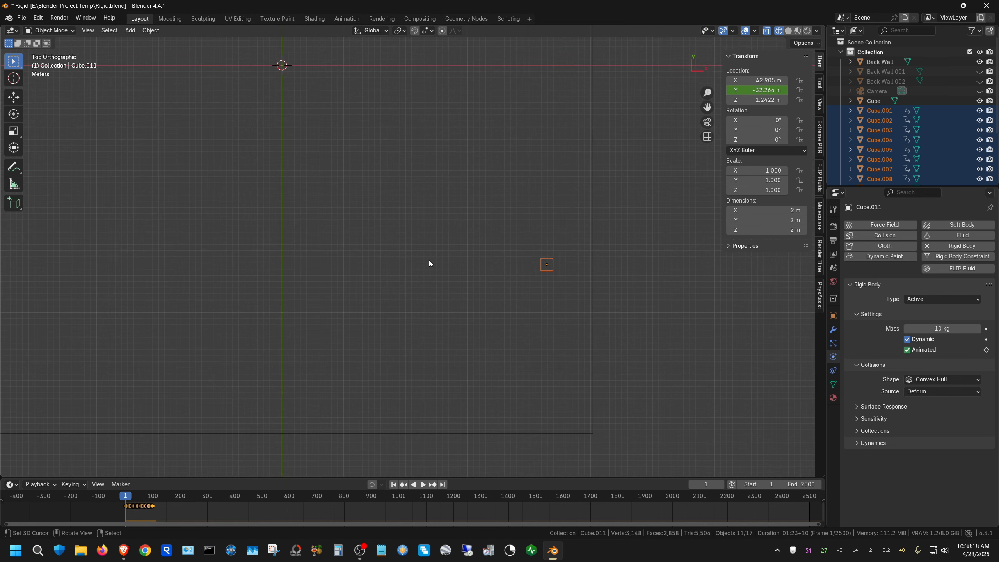
{"action": "scroll", "coordinate": [429, 261], "scroll_direction": "up", "scroll_amount": 4}
{"action": "middle_click_drag", "start_coordinate": [639, 340], "coordinate": [505, 370], "text": "shift"}
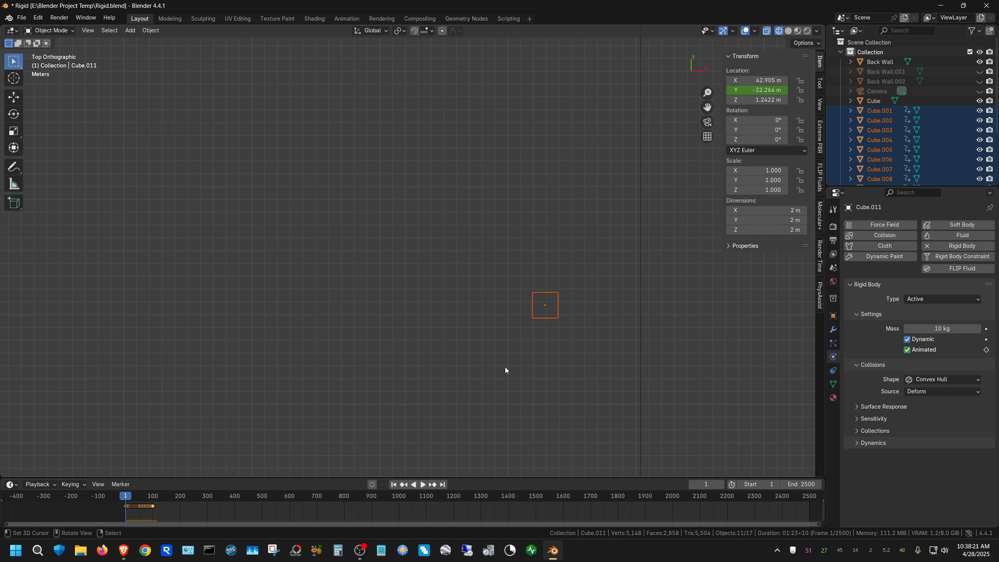
{"action": "scroll", "coordinate": [578, 391], "scroll_direction": "up", "scroll_amount": 3}
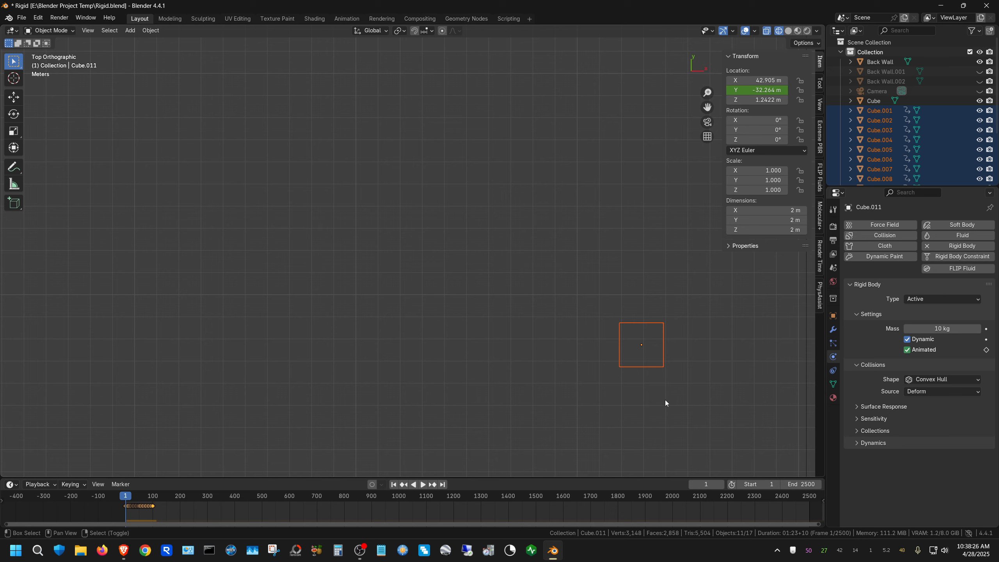
{"action": "key", "text": "shift+d"}
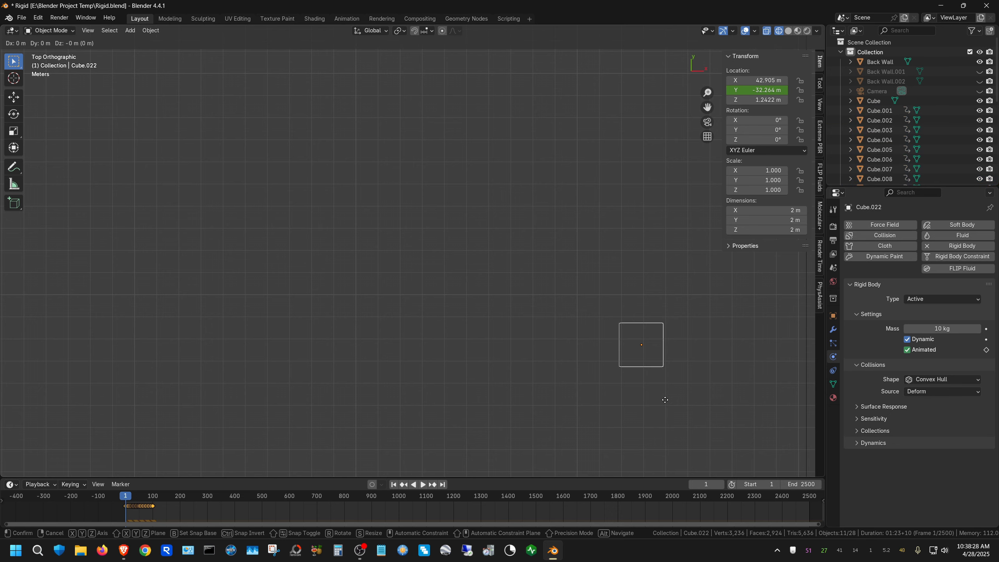
{"action": "type", "text": "x-2.1"}
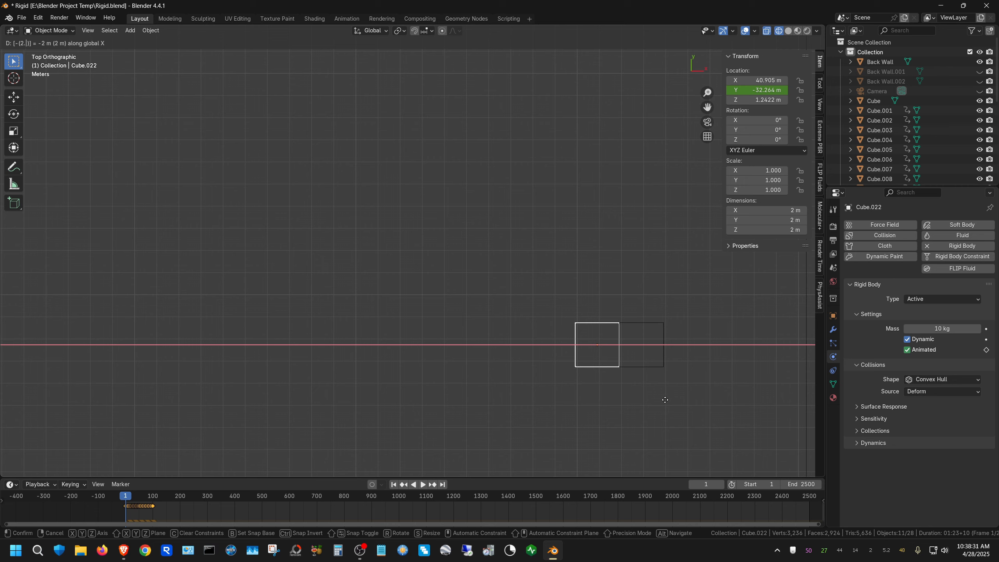
{"action": "key", "text": "Return"}
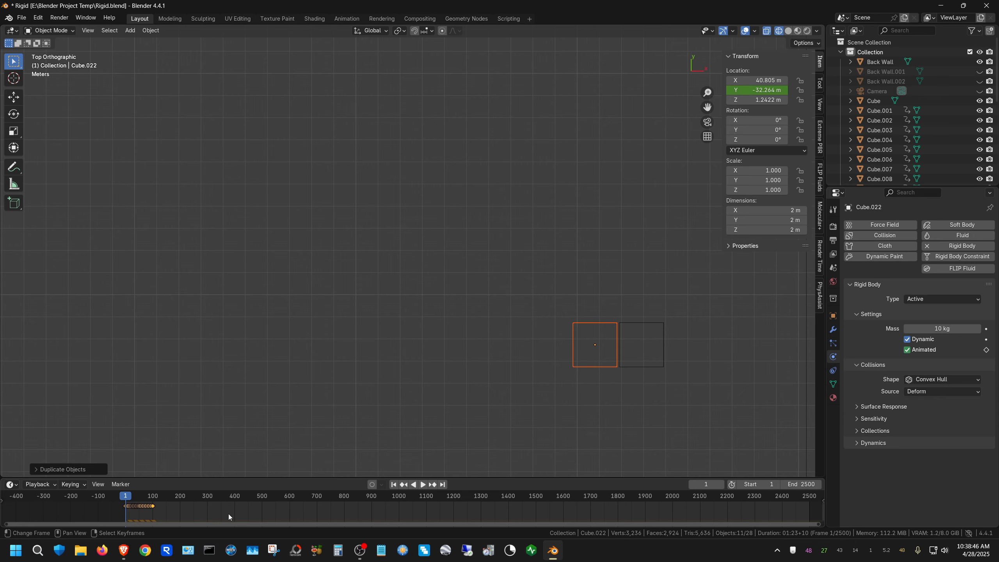
Step: Shift the duplicated column's keyframes 55 frames later and play the animation in solid shading to check both columns, returning to frame 1
{"action": "key", "text": "g"}
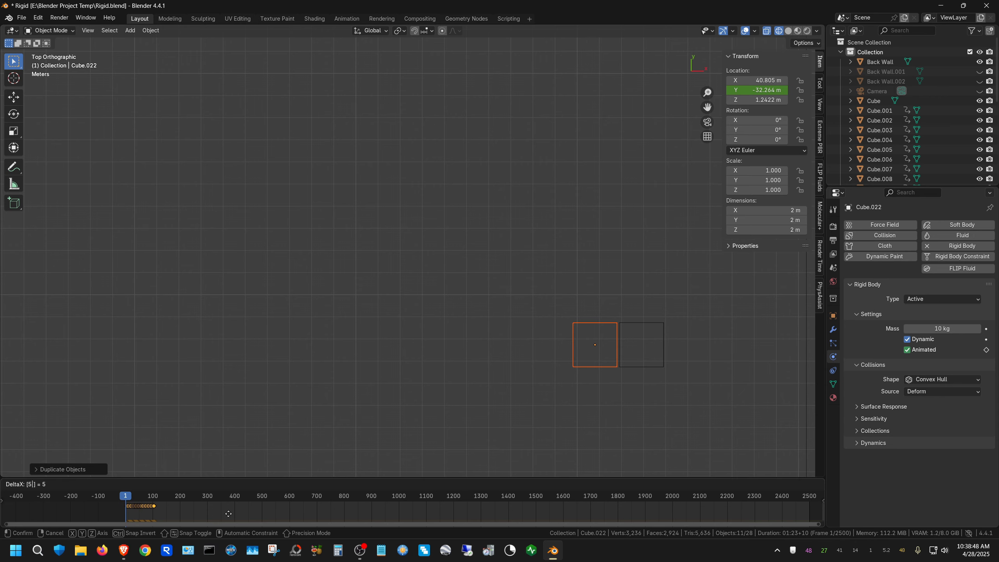
{"action": "left_click", "coordinate": [227, 514]}
{"action": "middle_click_drag", "start_coordinate": [612, 455], "coordinate": [571, 343]}
{"action": "left_click", "coordinate": [789, 32]}
{"action": "scroll", "coordinate": [509, 267], "scroll_direction": "down", "scroll_amount": 7}
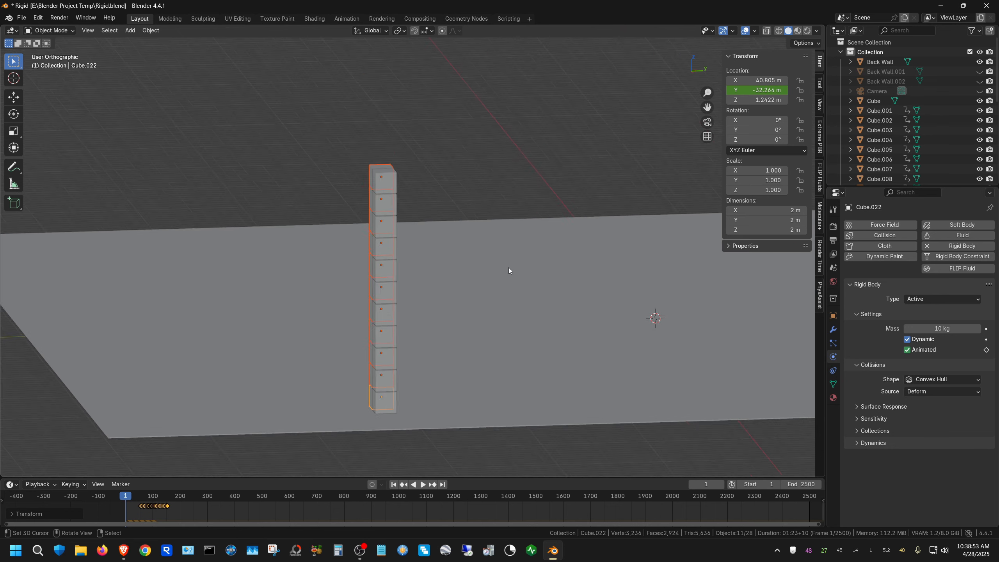
{"action": "middle_click_drag", "start_coordinate": [595, 283], "coordinate": [389, 305], "text": "shift"}
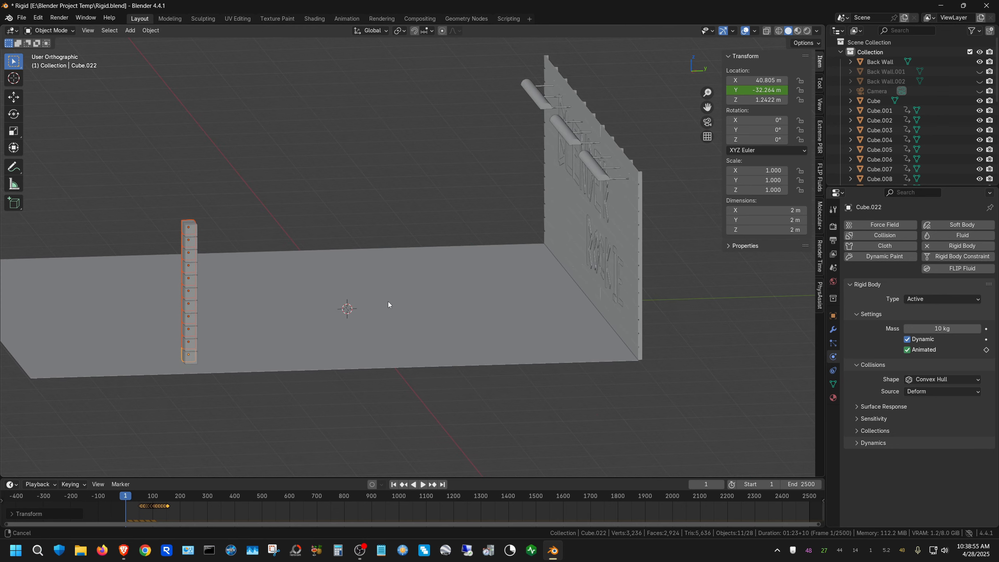
{"action": "left_click", "coordinate": [423, 484]}
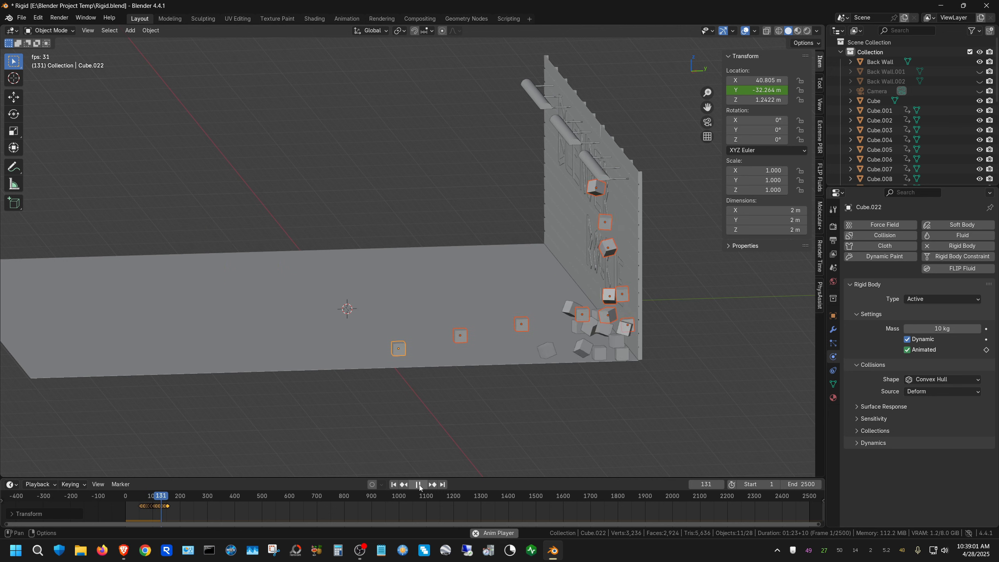
{"action": "left_click", "coordinate": [418, 484]}
{"action": "left_click", "coordinate": [393, 484]}
Step: Select both cube columns in the top wireframe view and duplicate them -4.2 m along X
{"action": "key", "text": "KP_7"}
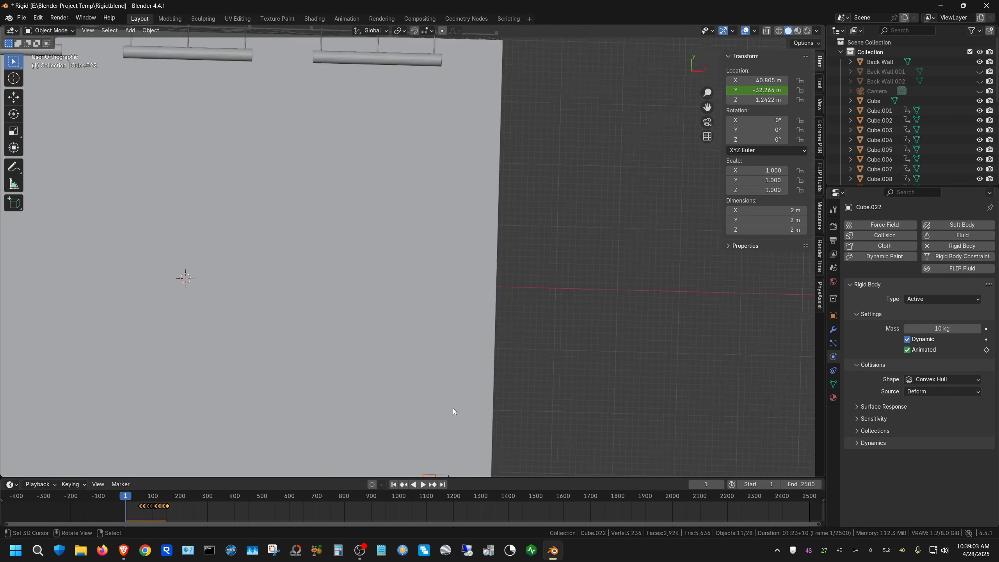
{"action": "left_click", "coordinate": [779, 31]}
{"action": "middle_click_drag", "start_coordinate": [470, 420], "coordinate": [510, 211], "text": "shift"}
{"action": "scroll", "coordinate": [510, 211], "scroll_direction": "up", "scroll_amount": 5}
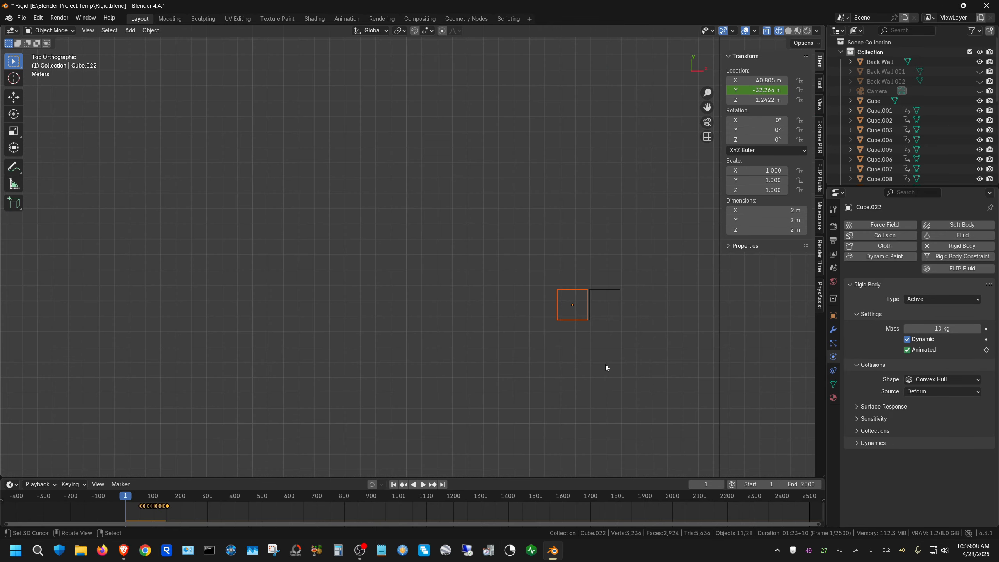
{"action": "key", "text": "c"}
{"action": "left_click_drag", "start_coordinate": [568, 308], "coordinate": [617, 302]}
{"action": "right_click", "coordinate": [564, 316]}
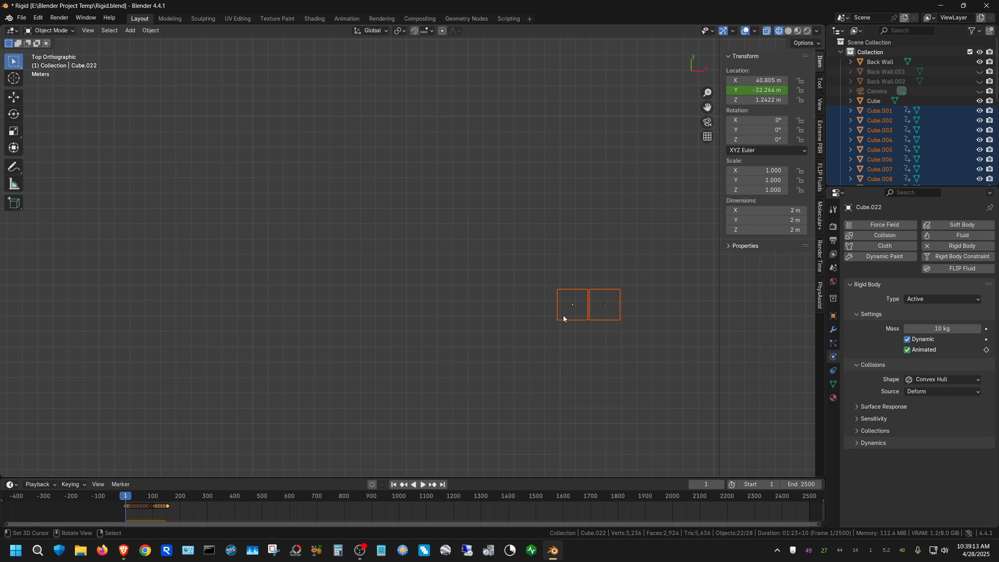
{"action": "key", "text": "shift+d"}
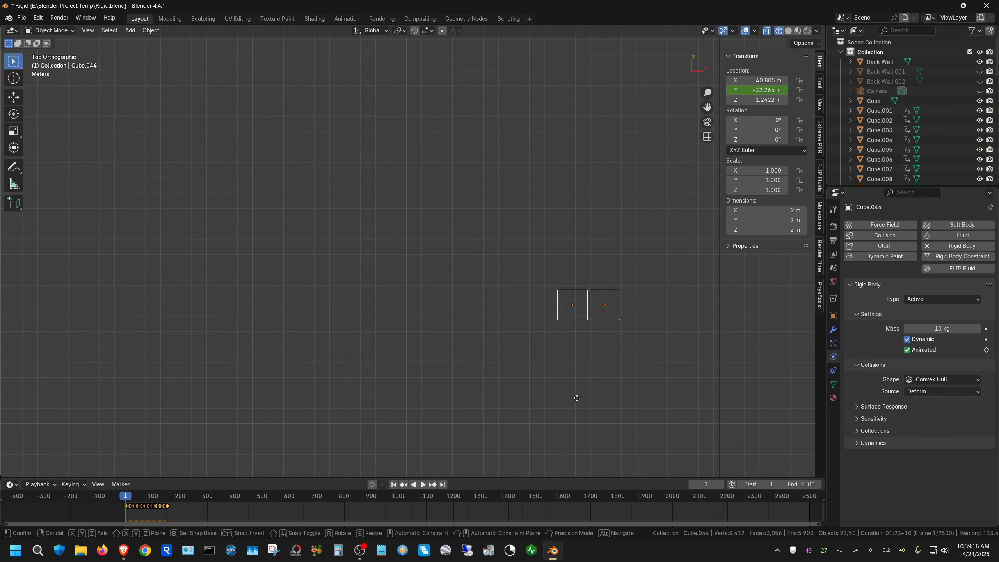
{"action": "key", "text": "4"}
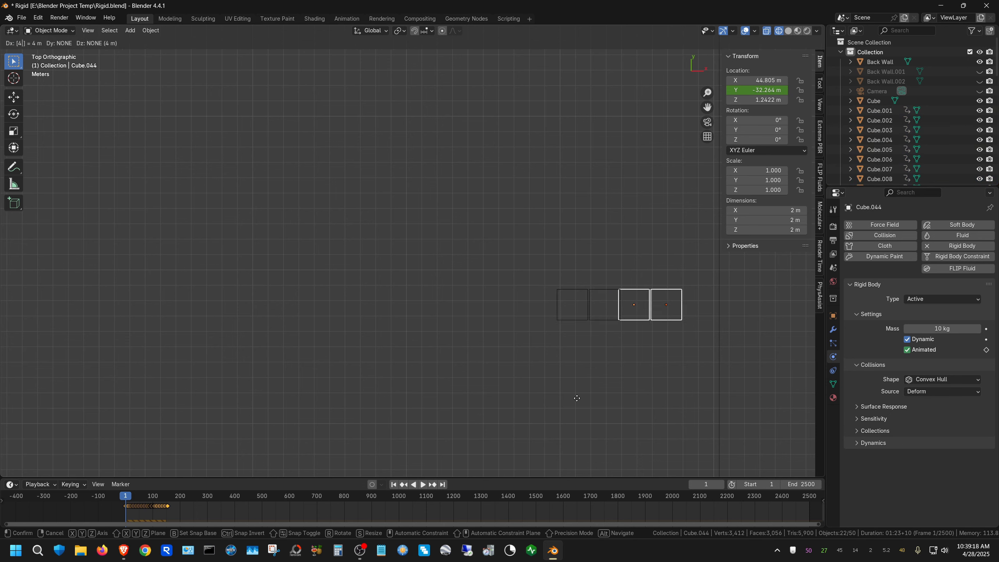
{"action": "key", "text": "BackSpace"}
{"action": "key", "text": "minus"}
{"action": "key", "text": "4"}
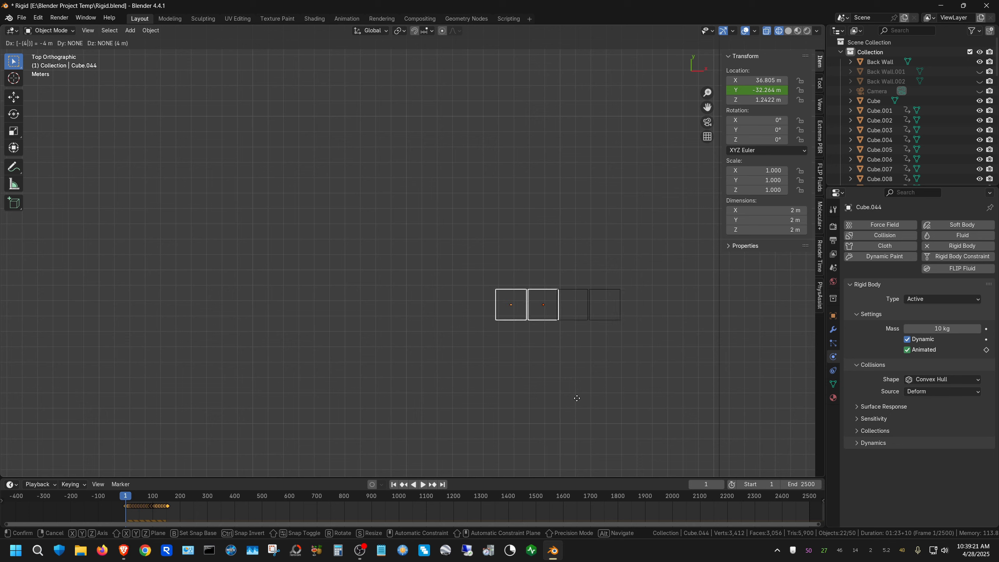
{"action": "key", "text": "period"}
{"action": "key", "text": "2"}
{"action": "key", "text": "Return"}
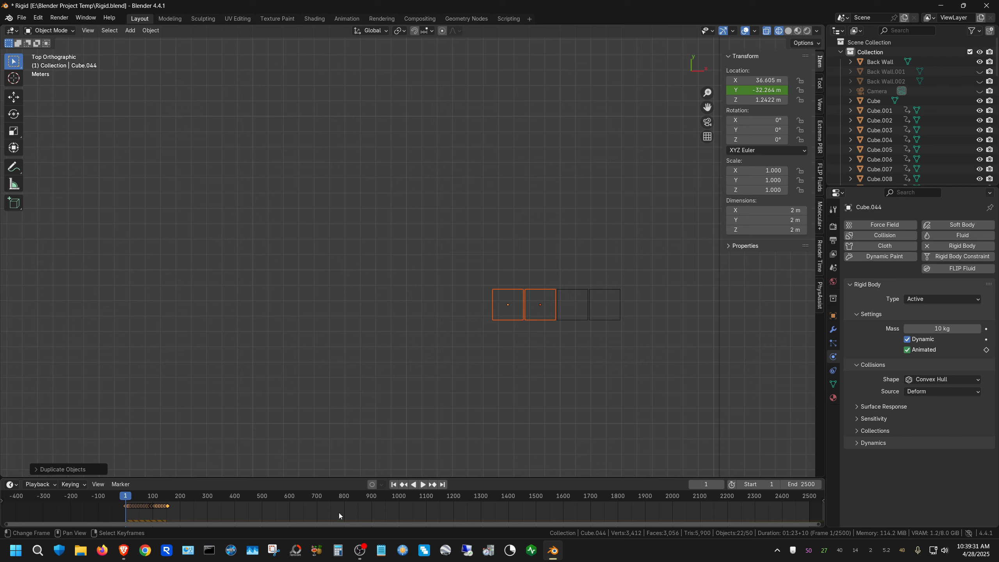
Step: Shift the keyframes of the two newly duplicated columns 110 frames later
{"action": "type", "text": "g"}
{"action": "type", "text": "11"}
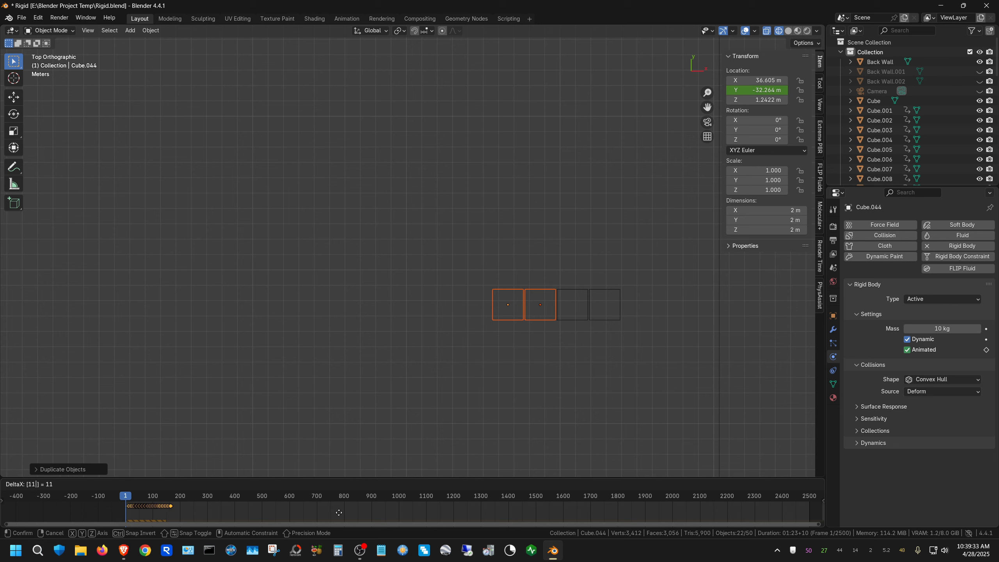
{"action": "type", "text": "0"}
{"action": "key", "text": "Return"}
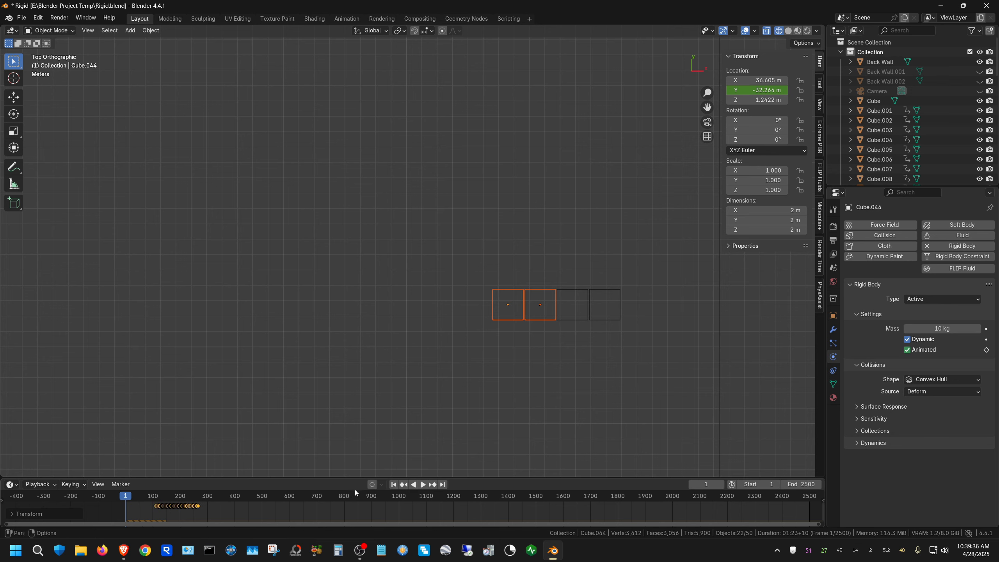
Step: Play the animation in the top view to check the timing of the new columns, and return to frame 1
{"action": "left_click", "coordinate": [423, 485]}
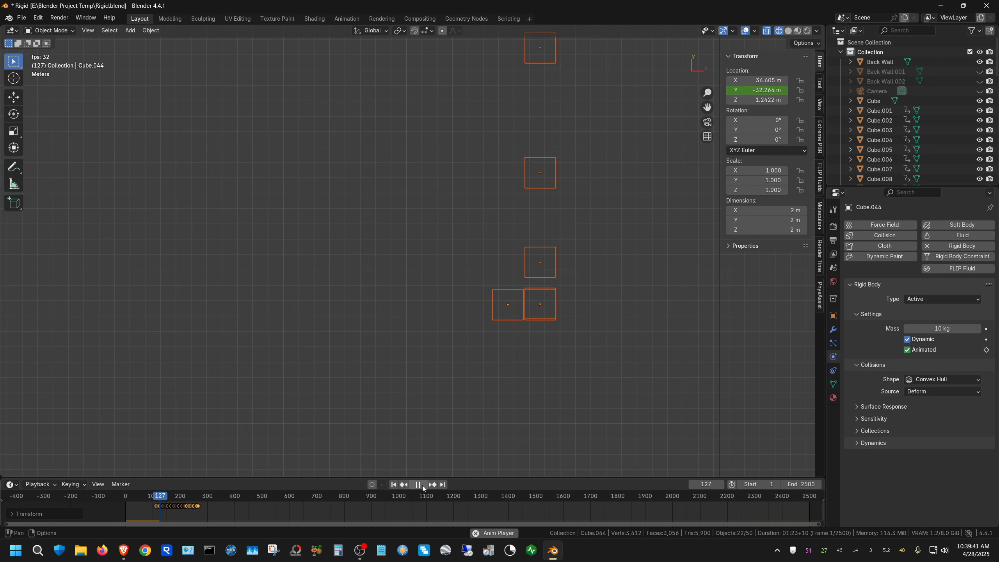
{"action": "left_click", "coordinate": [420, 486]}
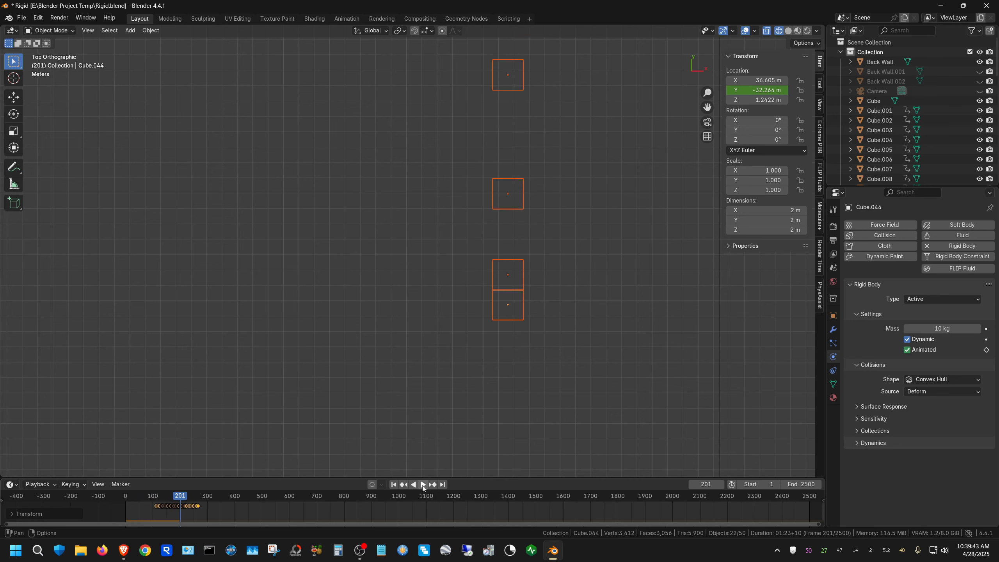
{"action": "left_click", "coordinate": [395, 485]}
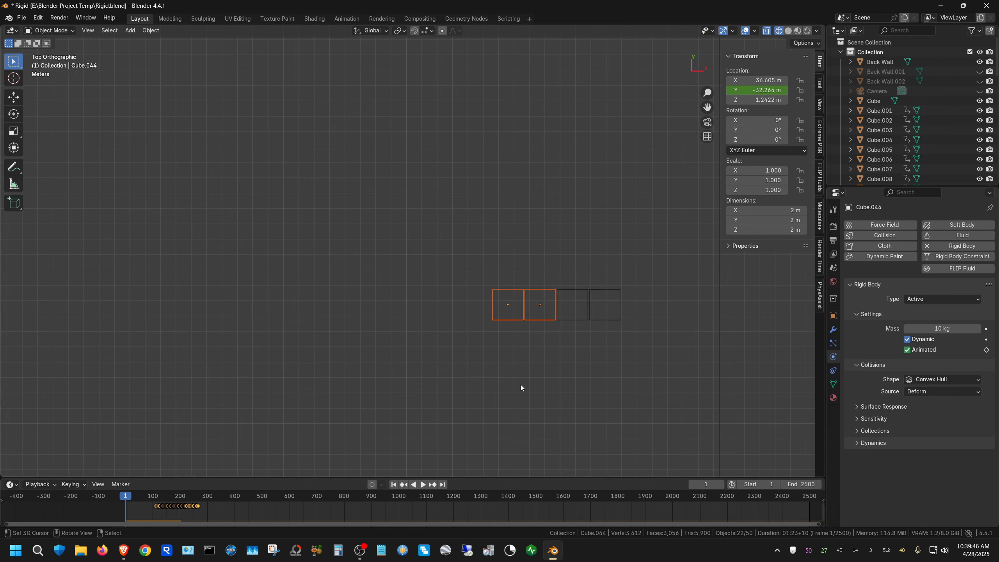
Step: Select all four cube columns in the top view and duplicate them -8.4 m along X
{"action": "key", "text": "c"}
{"action": "left_click_drag", "start_coordinate": [523, 305], "coordinate": [628, 301]}
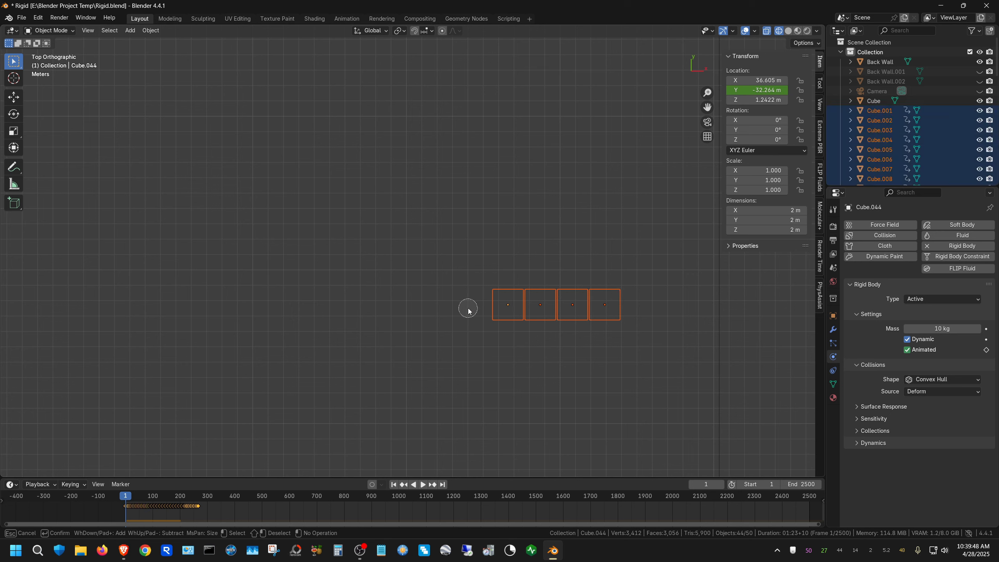
{"action": "key", "text": "Escape"}
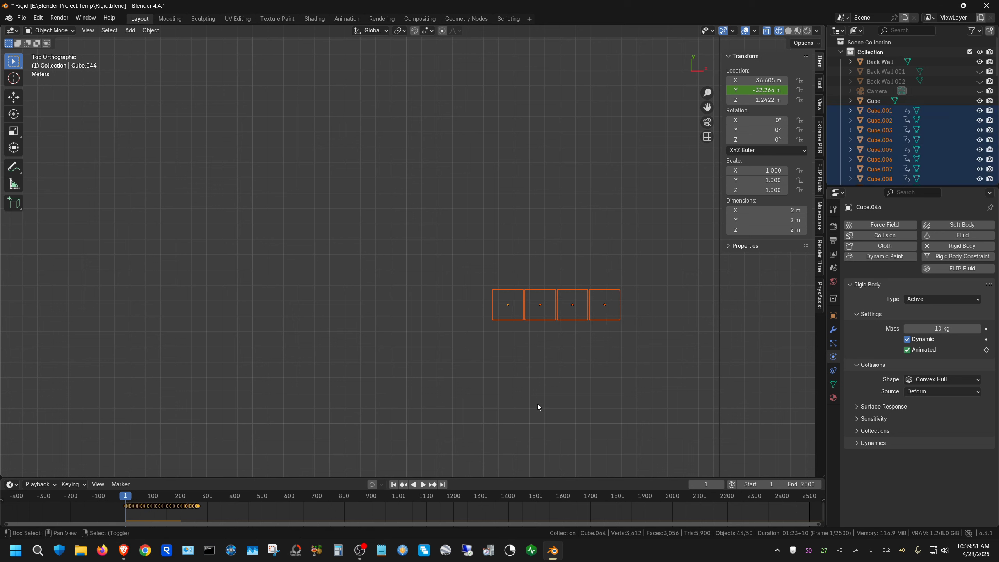
{"action": "key", "text": "shift+d"}
{"action": "key", "text": "x"}
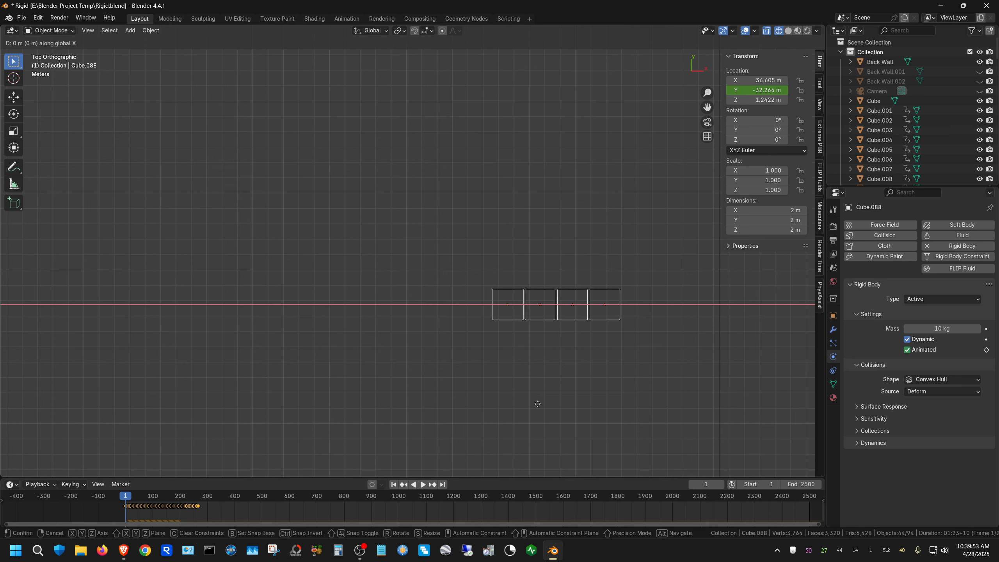
{"action": "type", "text": "-8.4"}
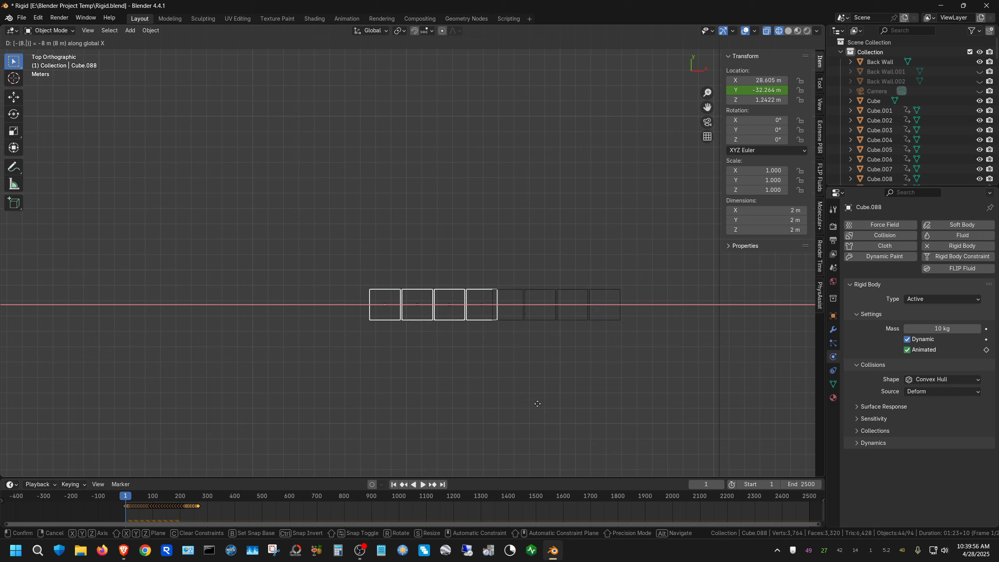
{"action": "key", "text": "Return"}
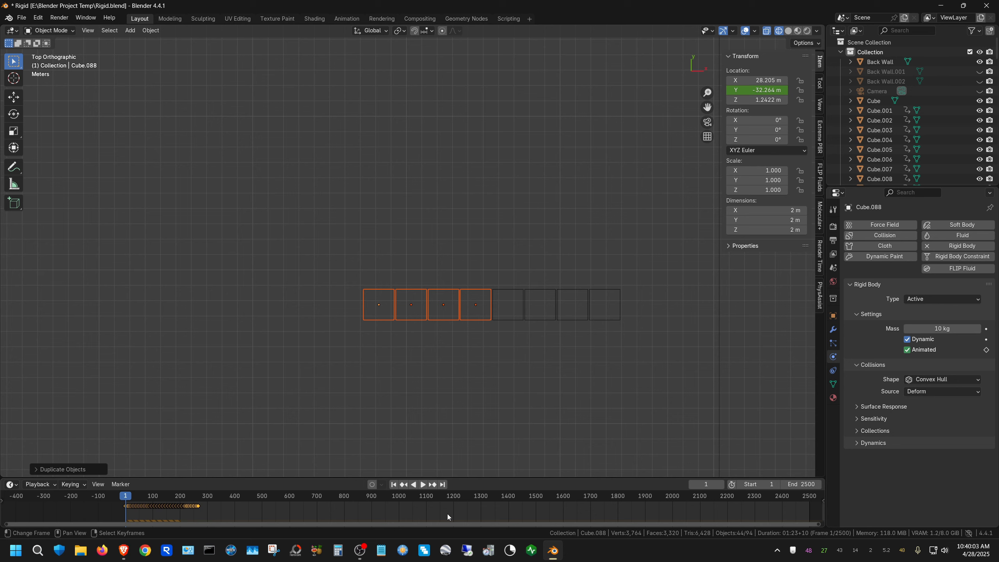
Step: Shift the keyframes of the four duplicated columns 220 frames later, play the animation to check their timing, and return to frame 1
{"action": "type", "text": "g"}
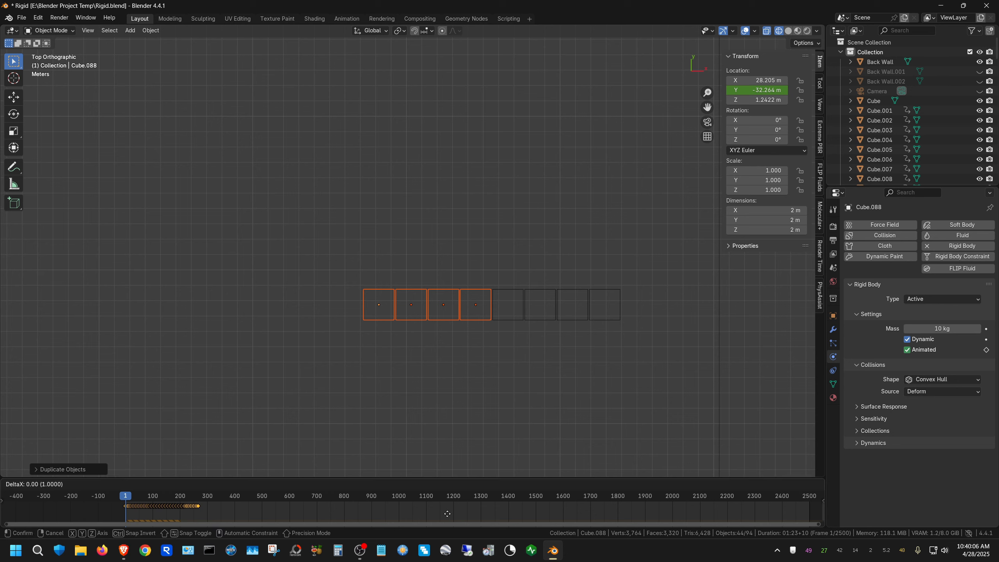
{"action": "type", "text": "220"}
{"action": "key", "text": "Return"}
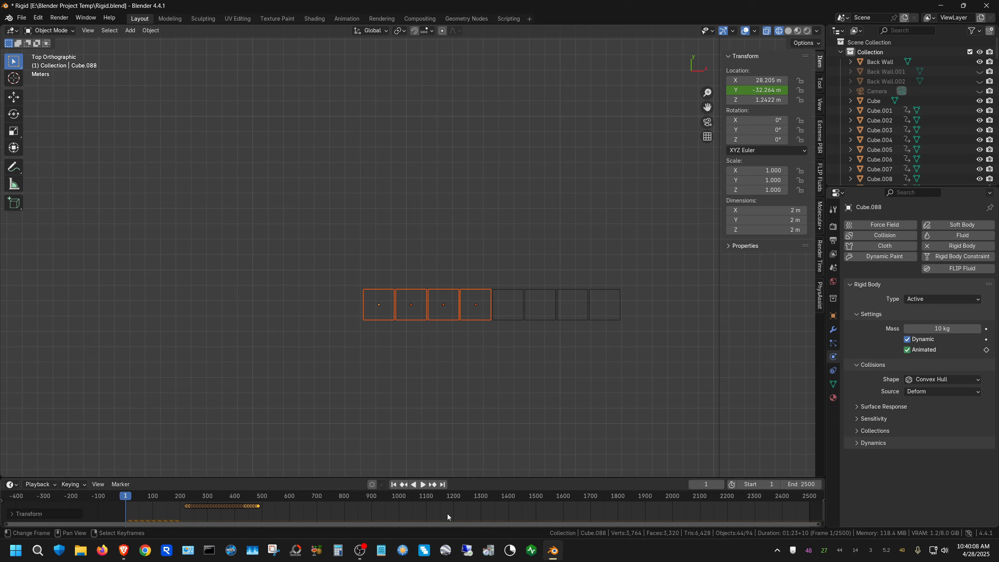
{"action": "key", "text": "space"}
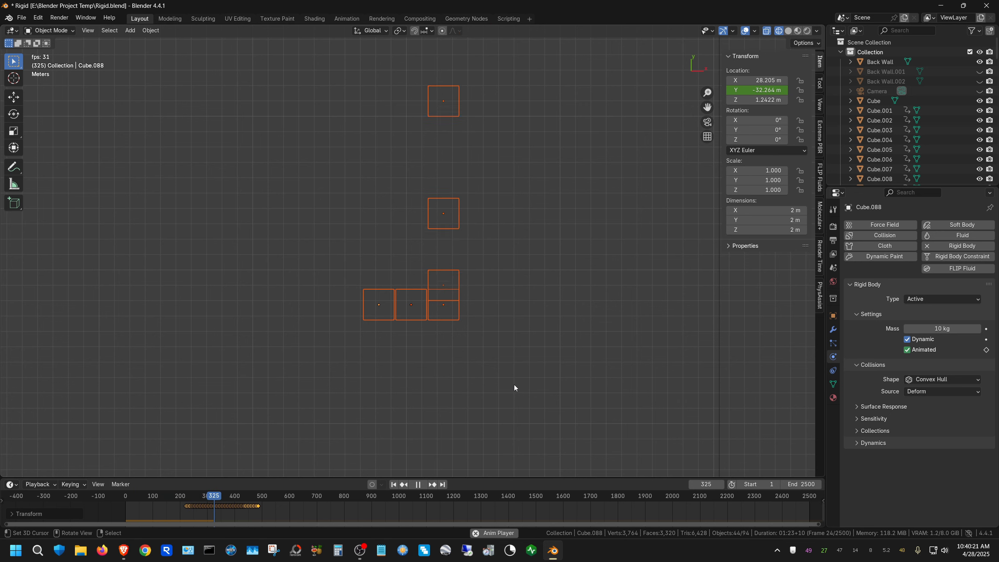
{"action": "left_click", "coordinate": [417, 485]}
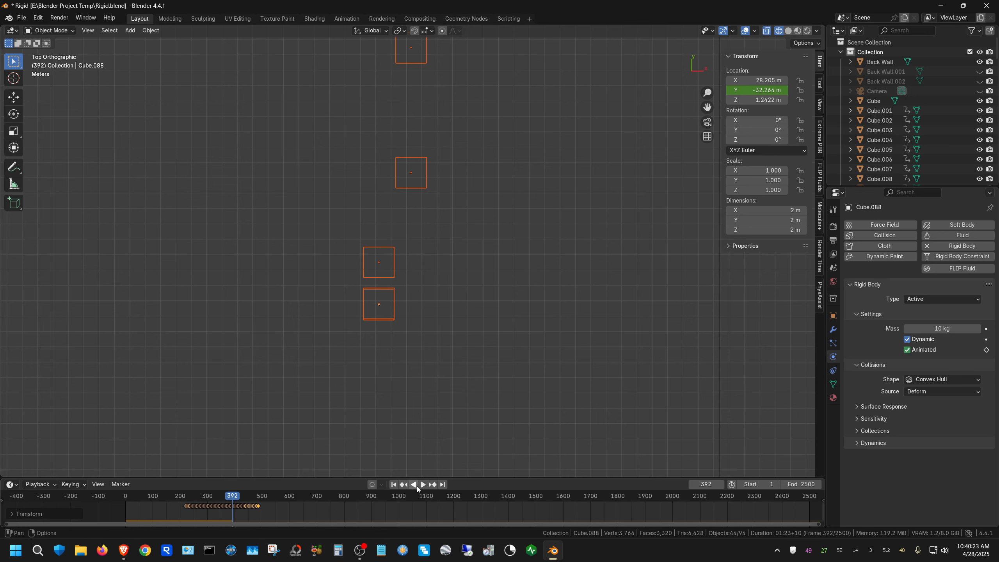
{"action": "left_click", "coordinate": [394, 485]}
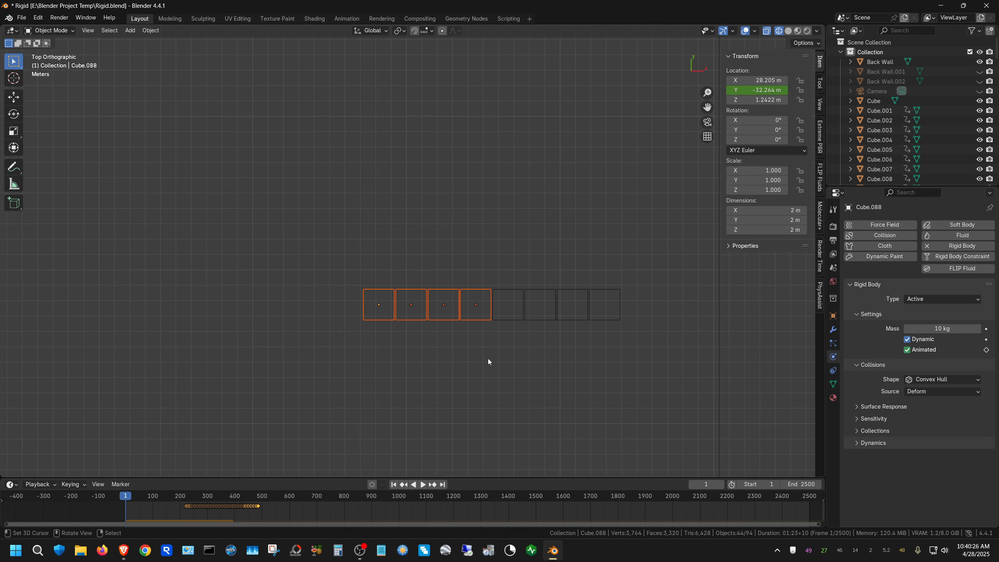
Step: Select all eight cube columns in the top view and duplicate them -16.8 m along X
{"action": "key", "text": "c"}
{"action": "left_click_drag", "start_coordinate": [372, 303], "coordinate": [601, 306]}
{"action": "key", "text": "Escape"}
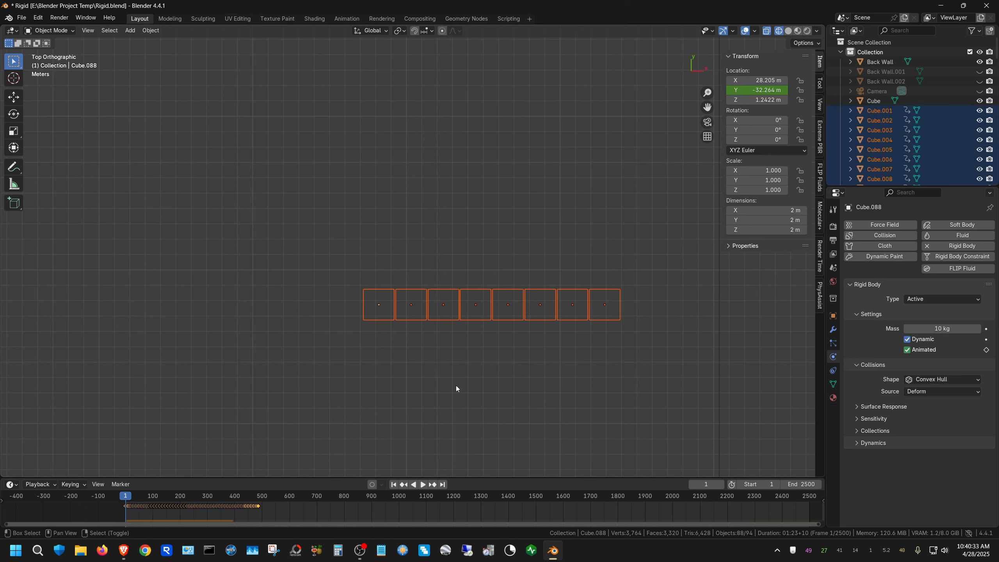
{"action": "key", "text": "shift+d"}
{"action": "key", "text": "x"}
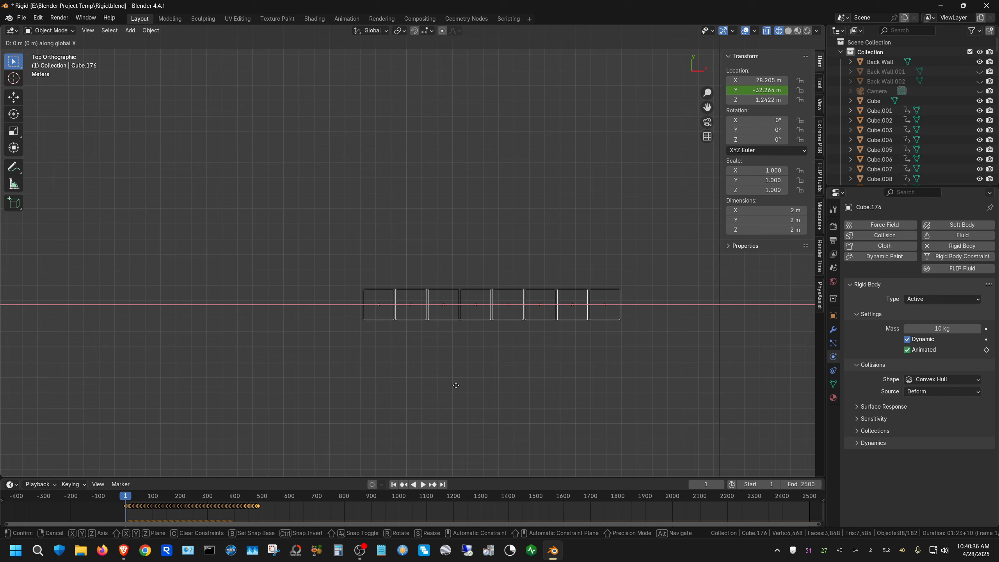
{"action": "type", "text": "-16.8"}
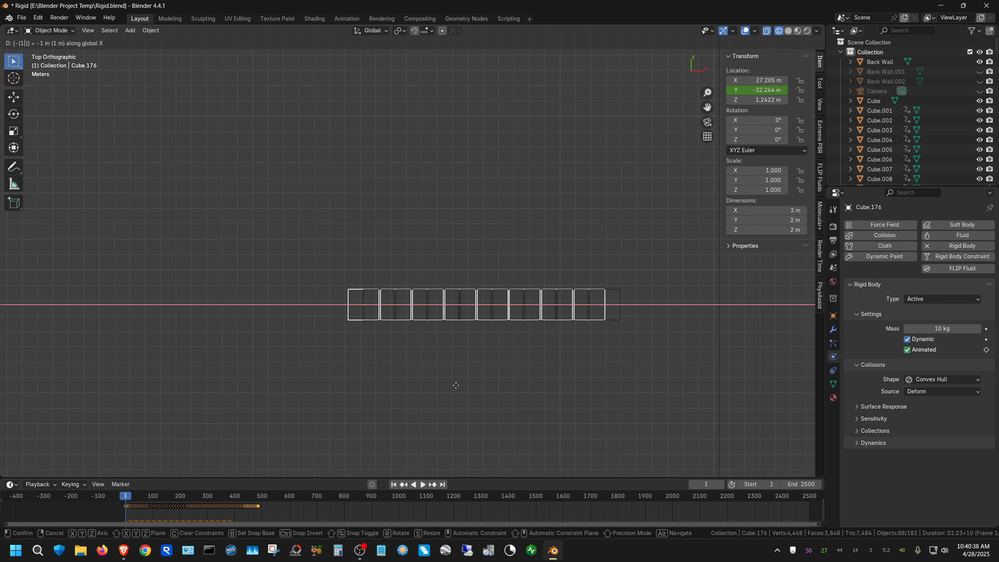
{"action": "key", "text": "Return"}
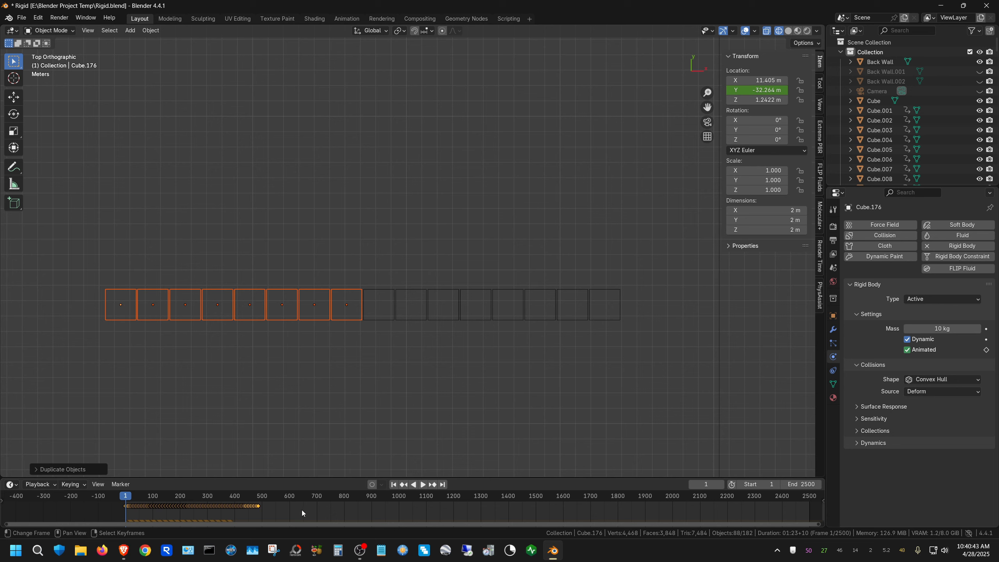
Step: Shift the keyframes of the eight duplicated columns 440 frames later, play the animation to check their timing, and return to frame 1
{"action": "key", "text": "g"}
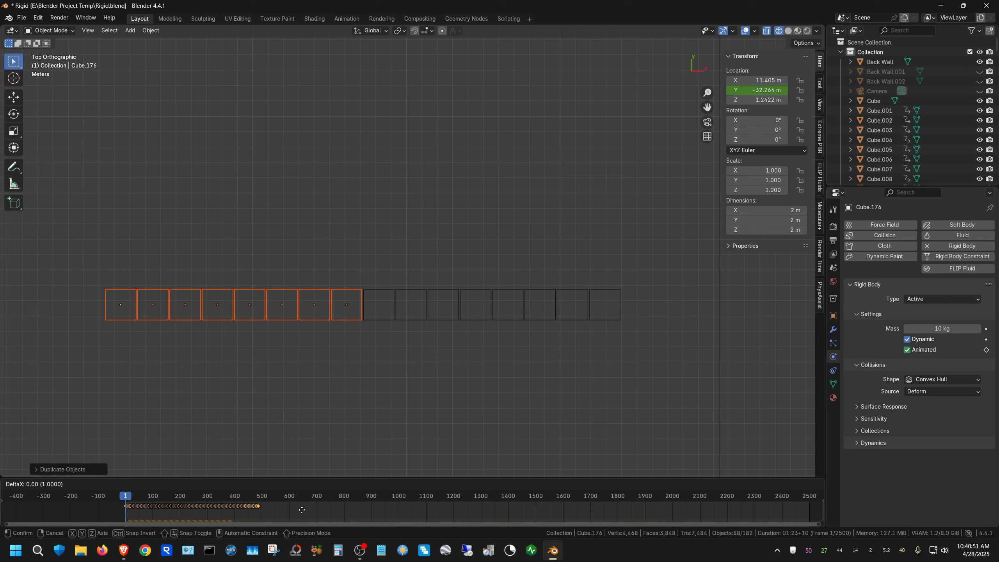
{"action": "type", "text": "440"}
{"action": "key", "text": "Return"}
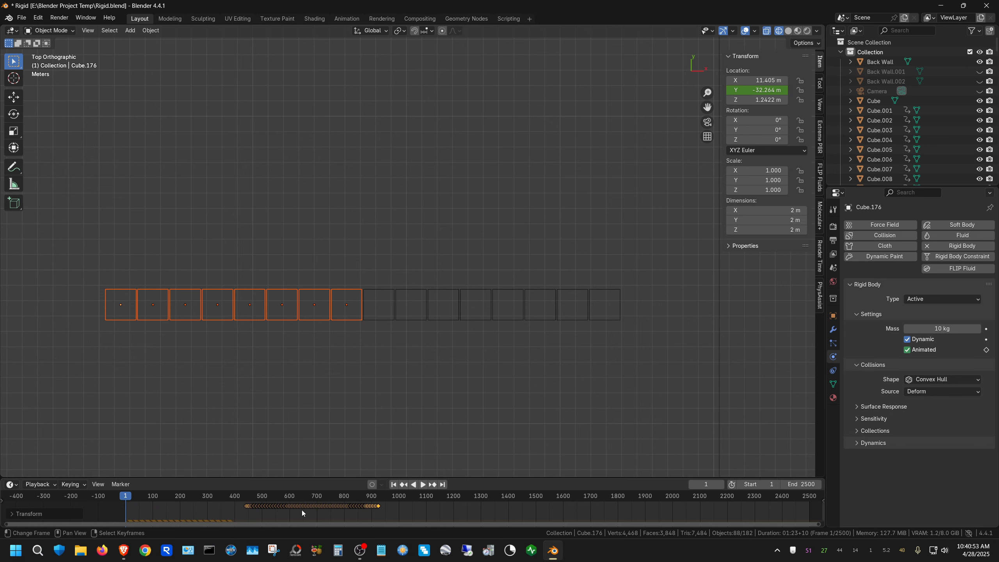
{"action": "left_click", "coordinate": [421, 484]}
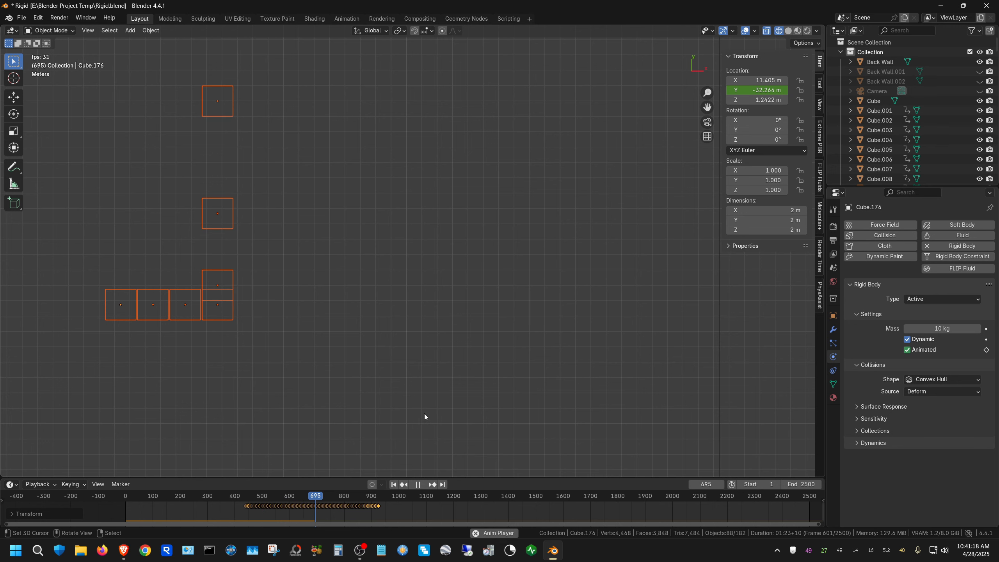
{"action": "left_click", "coordinate": [418, 483]}
{"action": "left_click", "coordinate": [395, 484]}
Step: Play the animation from an angled view of the whole scene and select individual cubes in the wall to examine their keyframe timing
{"action": "scroll", "coordinate": [466, 436], "scroll_direction": "down", "scroll_amount": 6}
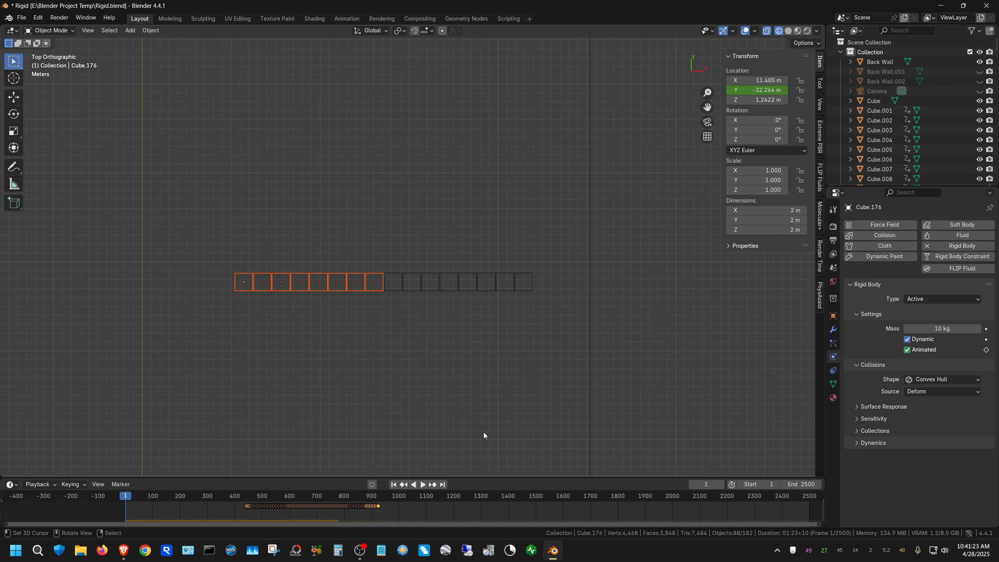
{"action": "middle_click_drag", "start_coordinate": [540, 419], "coordinate": [445, 398]}
{"action": "left_click", "coordinate": [423, 485]}
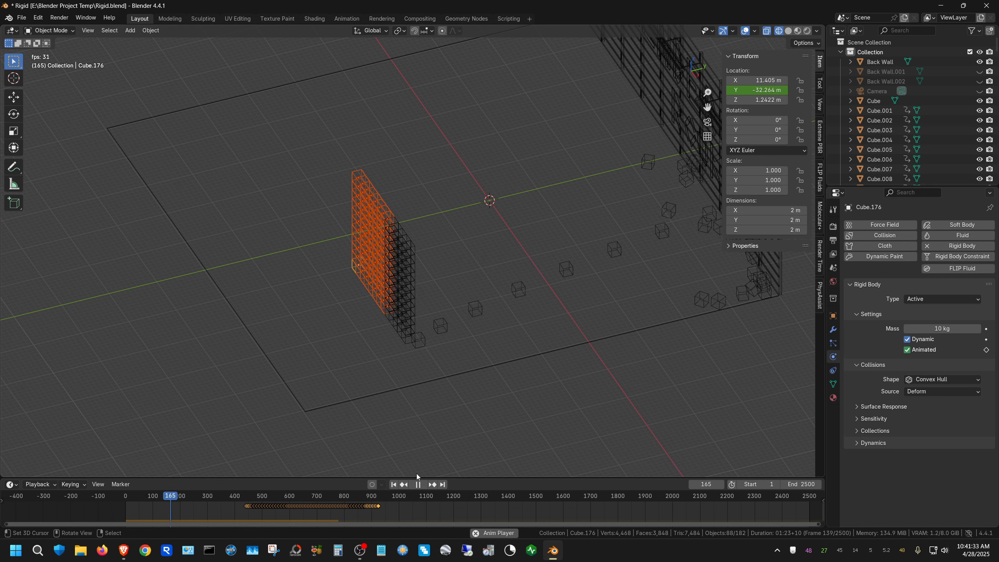
{"action": "left_click", "coordinate": [372, 231]}
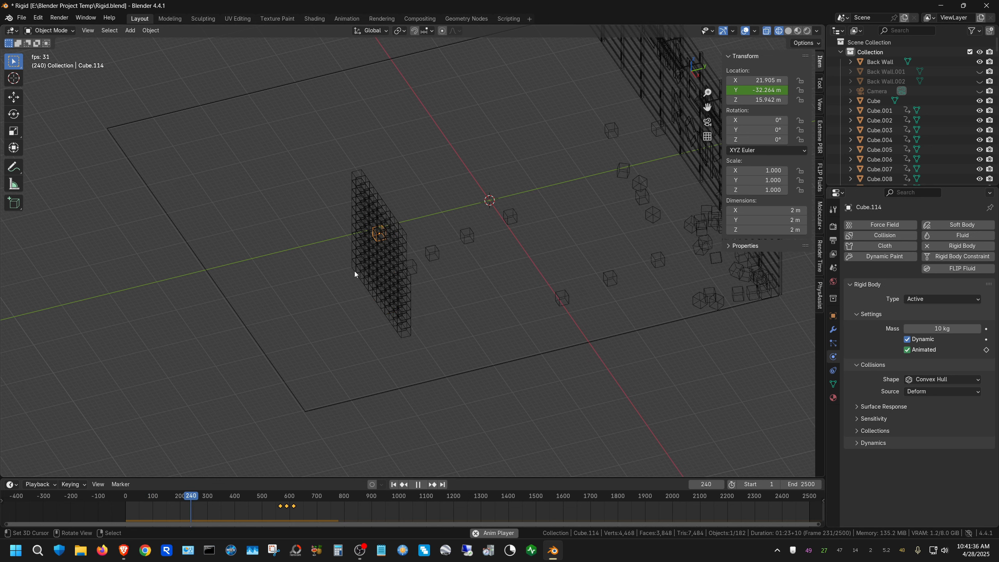
{"action": "right_click", "coordinate": [370, 224]}
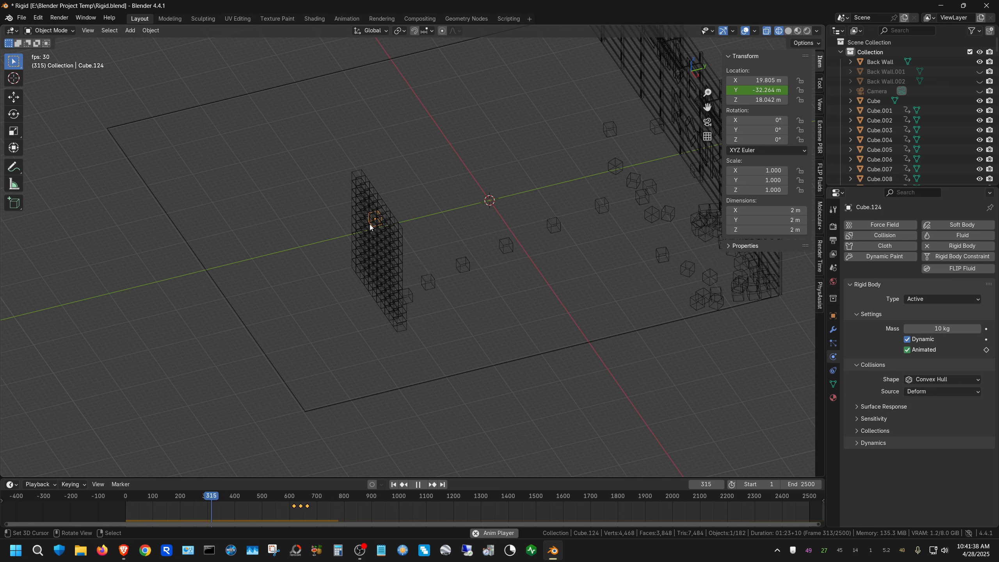
{"action": "right_click", "coordinate": [357, 200]}
{"action": "right_click", "coordinate": [362, 251]}
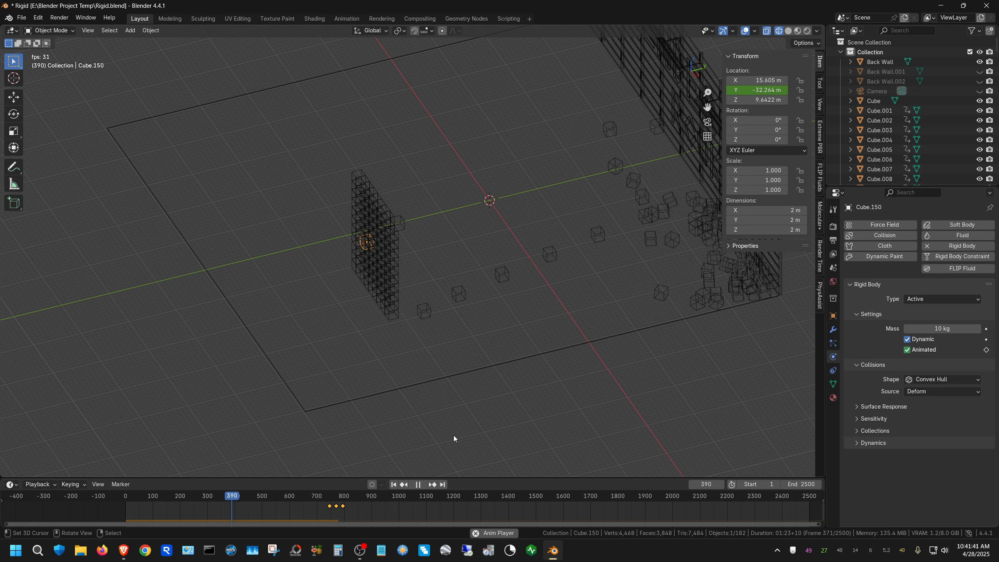